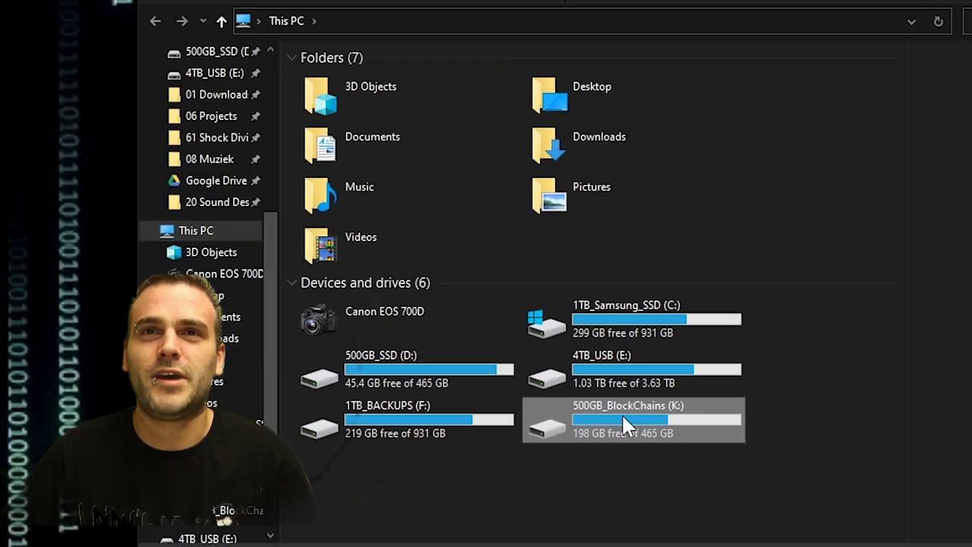
- Open the Bitcoin_Blockchain folder on the 500GB_BlockChains (K:) drive
{"action": "double_click", "coordinate": [619, 258]}
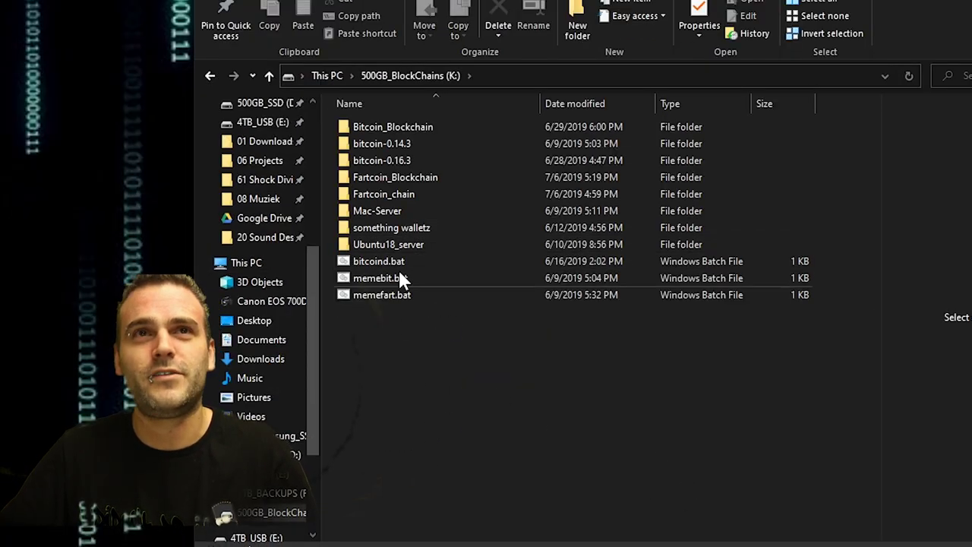
{"action": "double_click", "coordinate": [410, 129]}
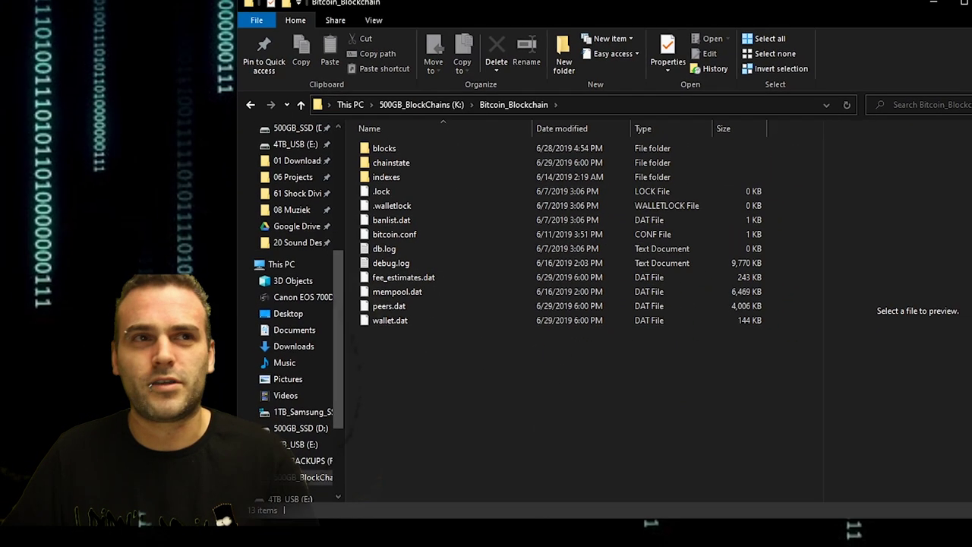
{"action": "key", "text": "super"}
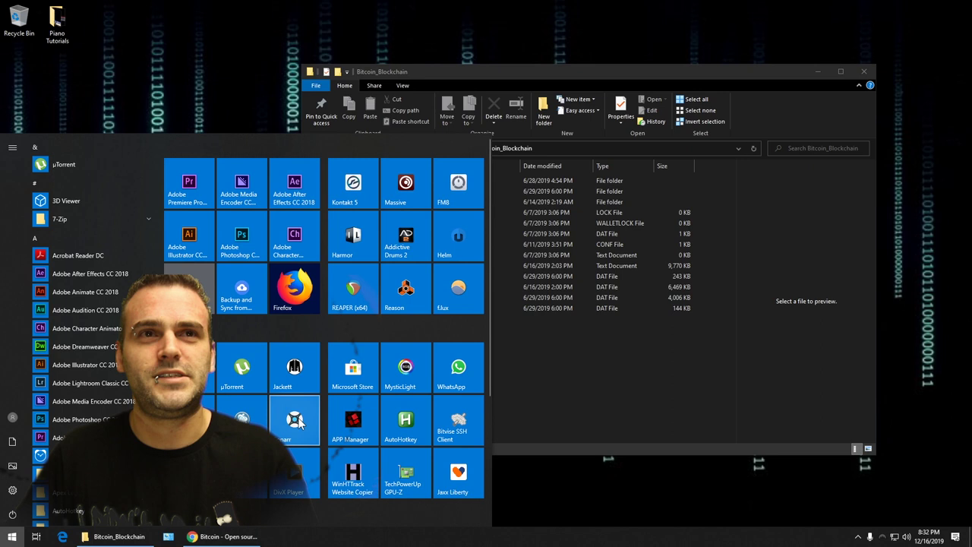
{"action": "left_click", "coordinate": [571, 387]}
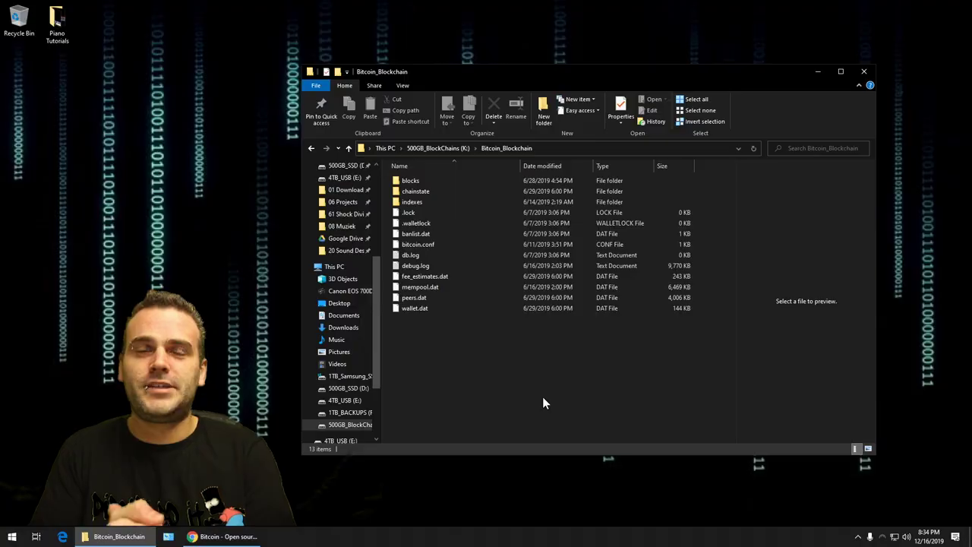
- Check the blocks folder's total size in its Properties, then return to Bitcoin_Blockchain
{"action": "right_click", "coordinate": [418, 180]}
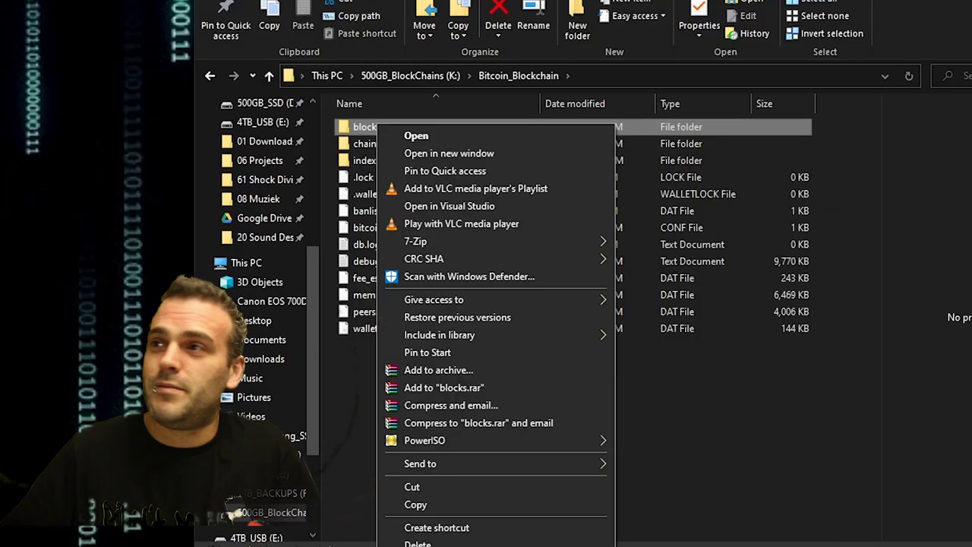
{"action": "left_click", "coordinate": [425, 544]}
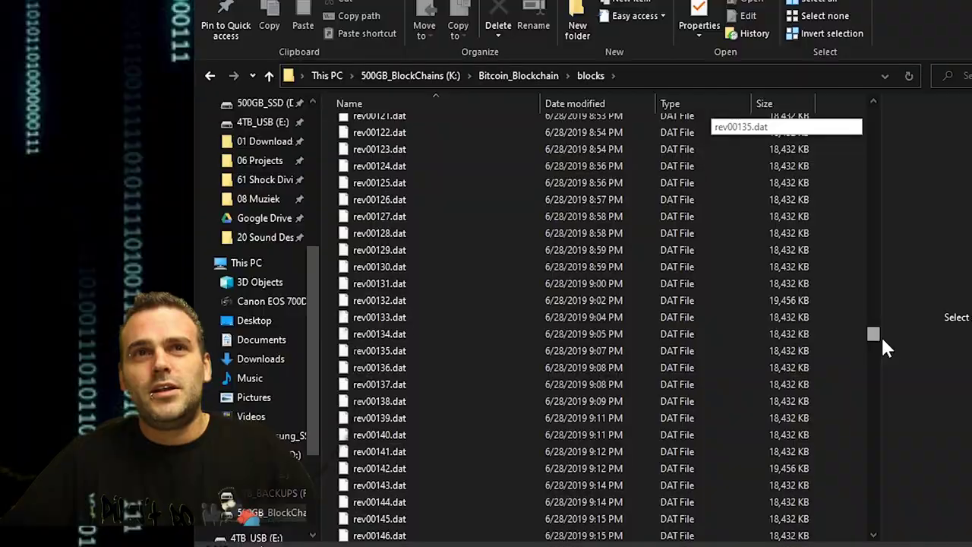
{"action": "left_click_drag", "start_coordinate": [880, 335], "coordinate": [880, 318]}
{"action": "left_click", "coordinate": [473, 366]}
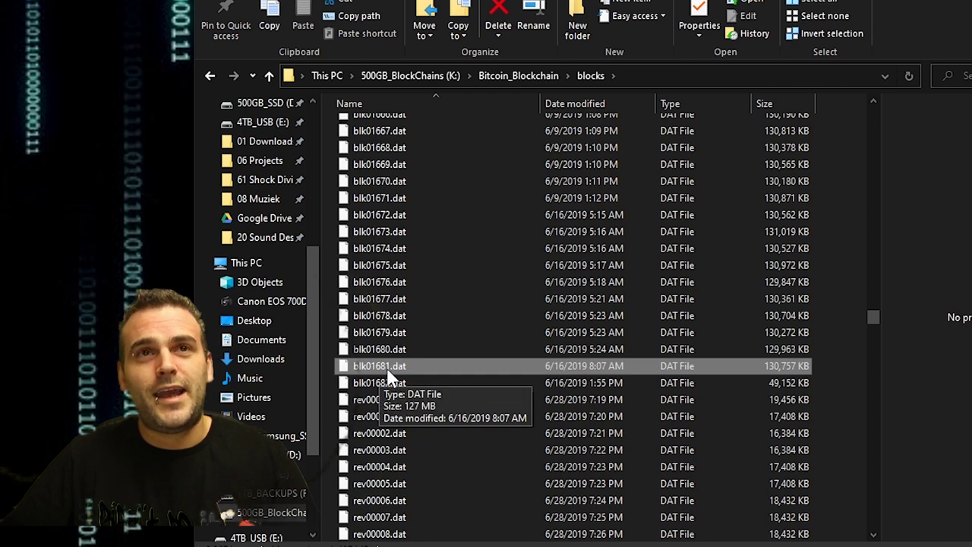
{"action": "key", "text": "alt+Up"}
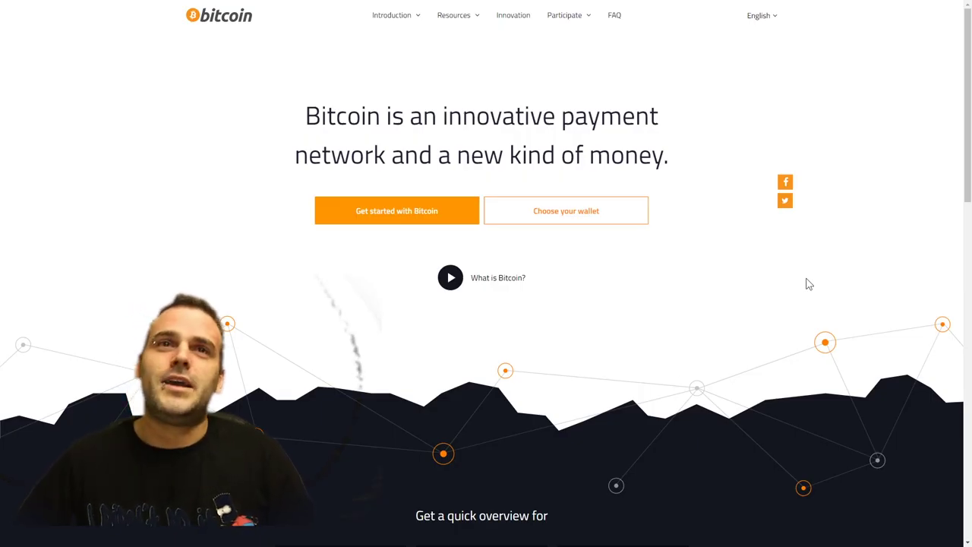
- Start bitcoin.org's wallet finder from the Choose your wallet page
{"action": "left_click", "coordinate": [565, 210]}
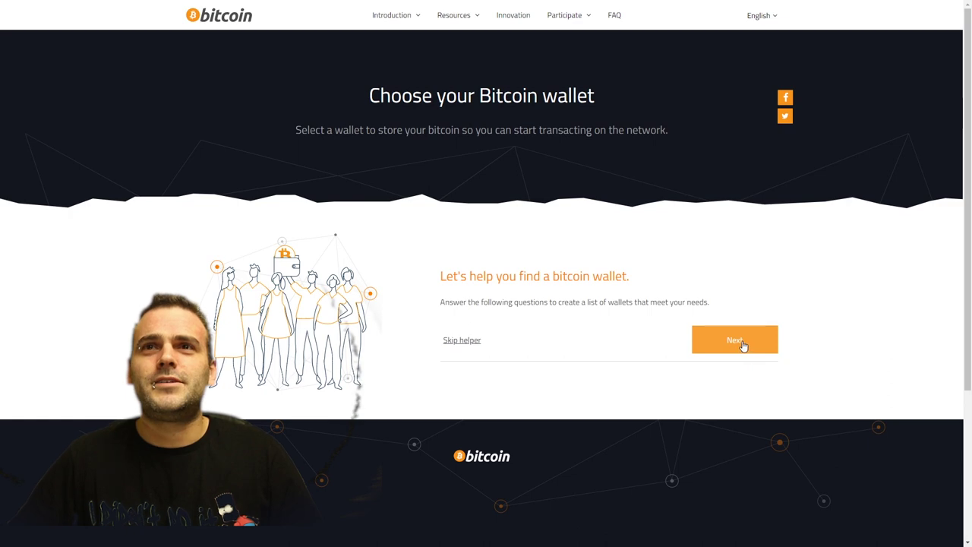
{"action": "left_click", "coordinate": [743, 343]}
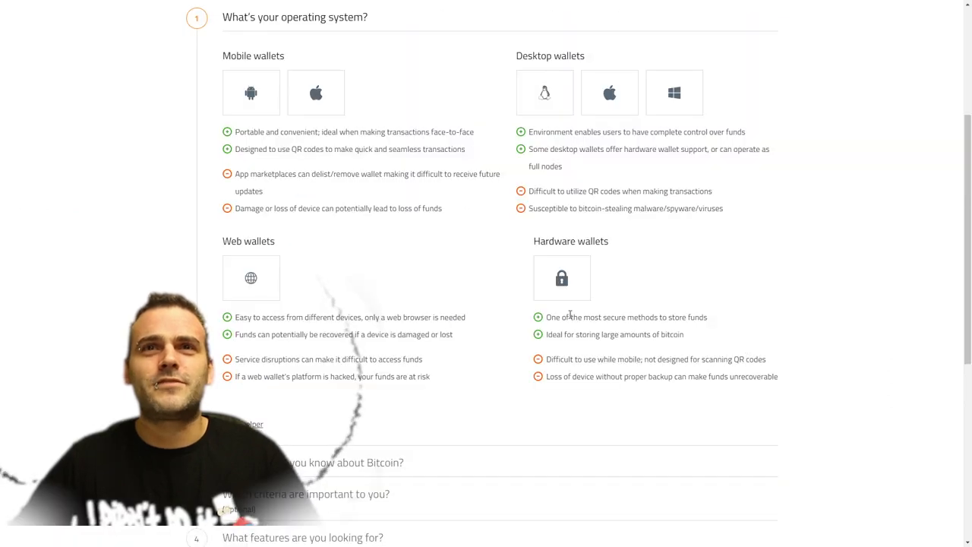
{"action": "left_click_drag", "start_coordinate": [529, 191], "coordinate": [599, 194]}
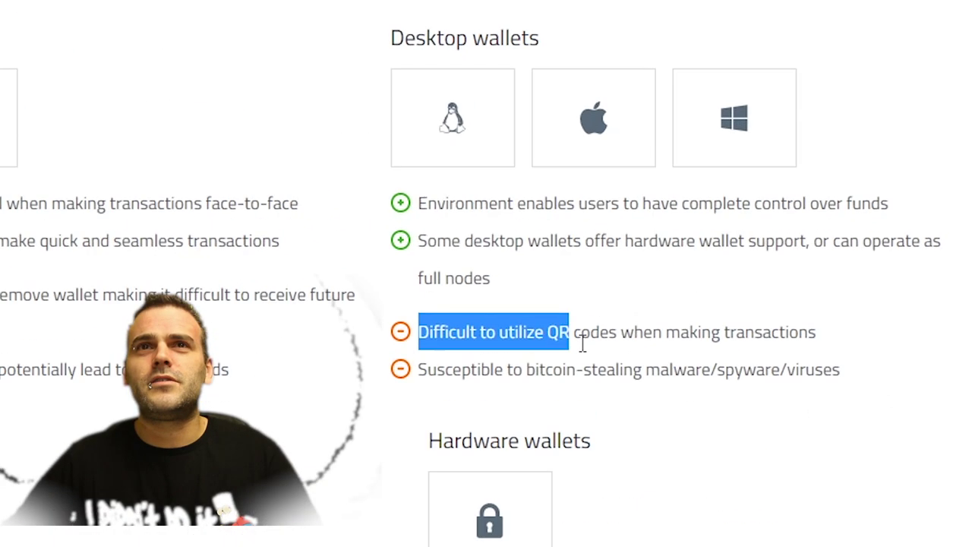
{"action": "double_click", "coordinate": [593, 192]}
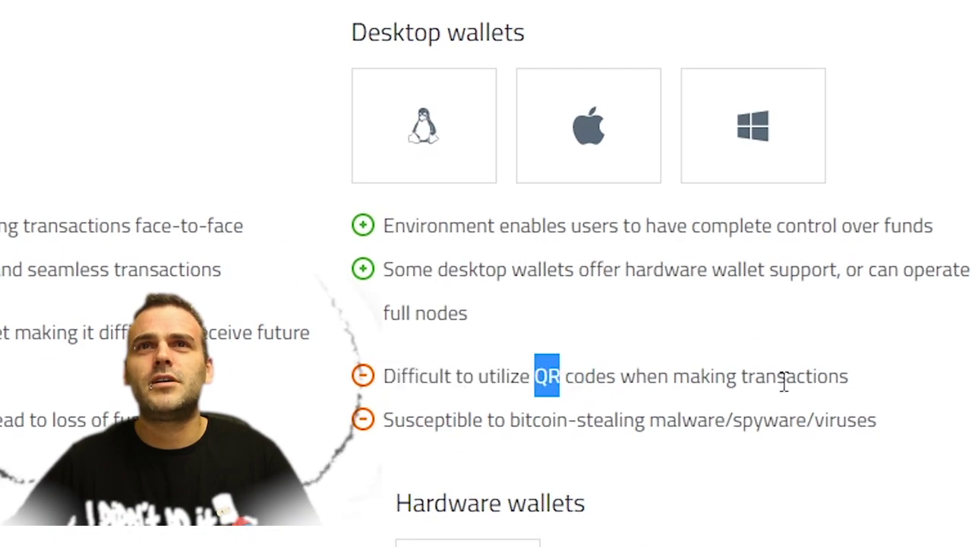
{"action": "left_click", "coordinate": [784, 383]}
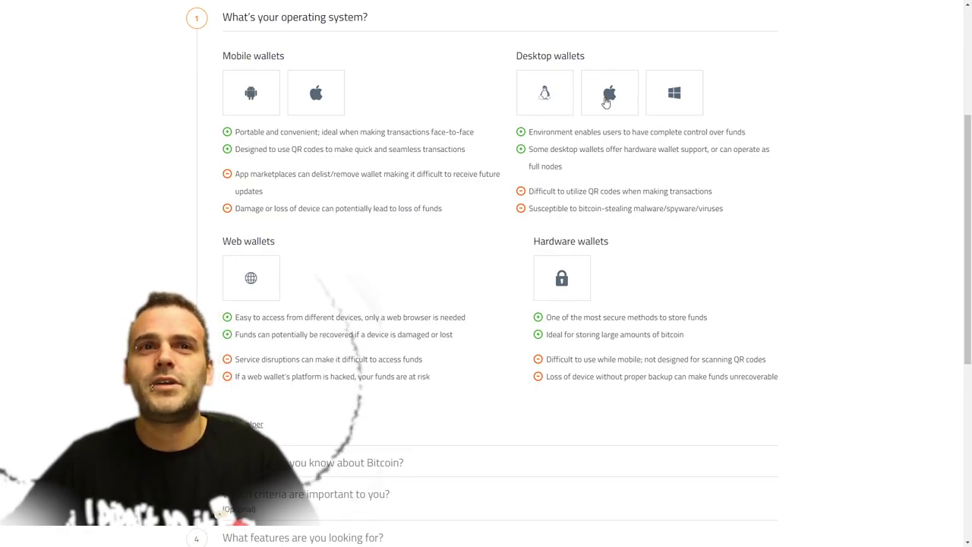
- Choose Desktop Windows and Experienced level, then continue past criteria to the wallet list
{"action": "left_click", "coordinate": [622, 113]}
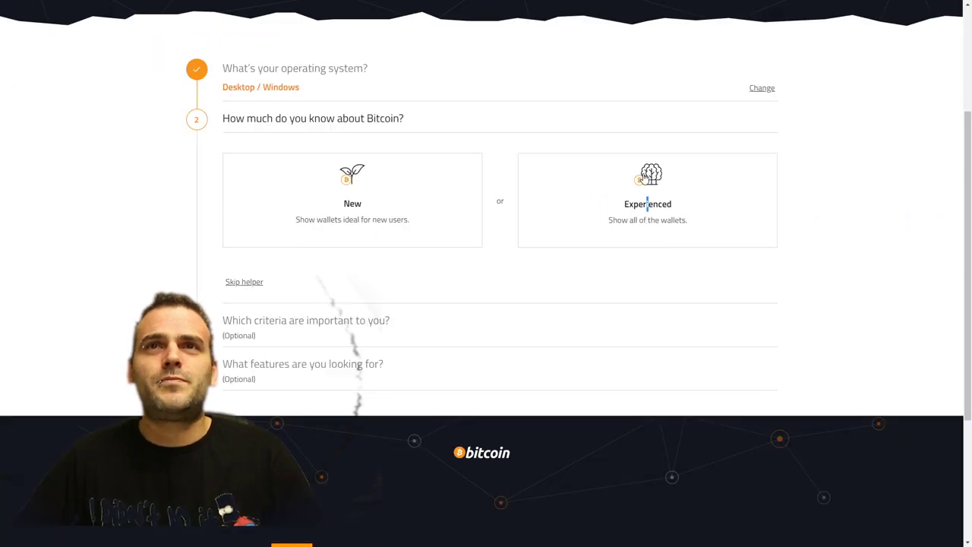
{"action": "left_click", "coordinate": [644, 176]}
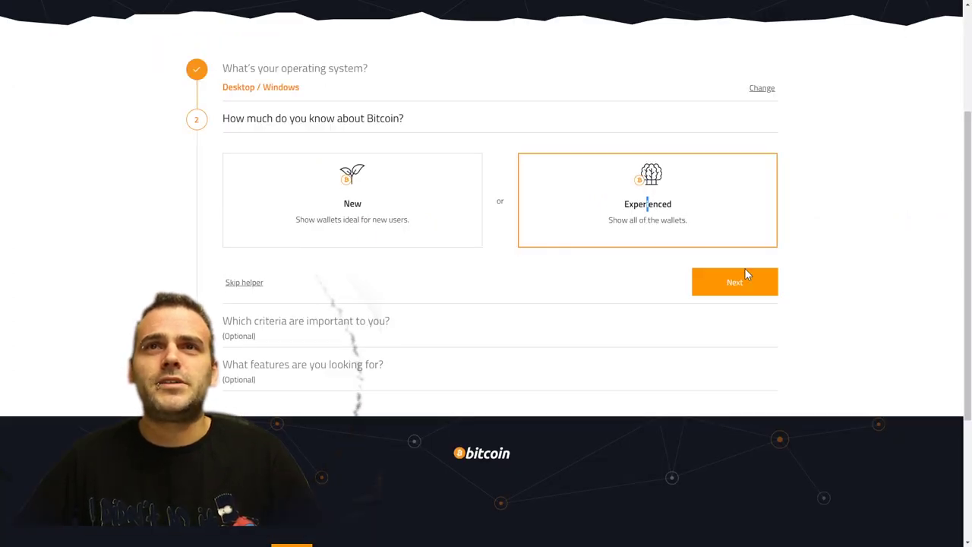
{"action": "left_click", "coordinate": [744, 275]}
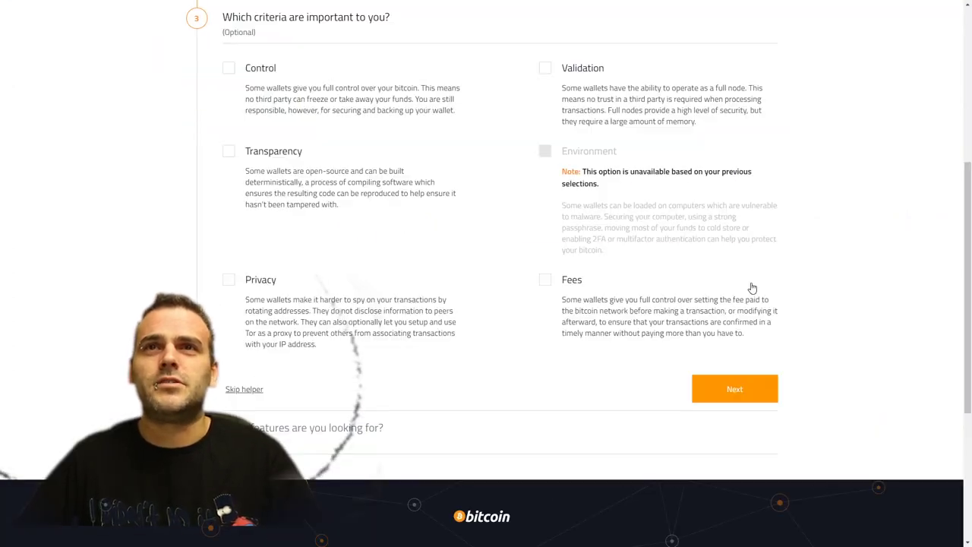
{"action": "left_click", "coordinate": [734, 389]}
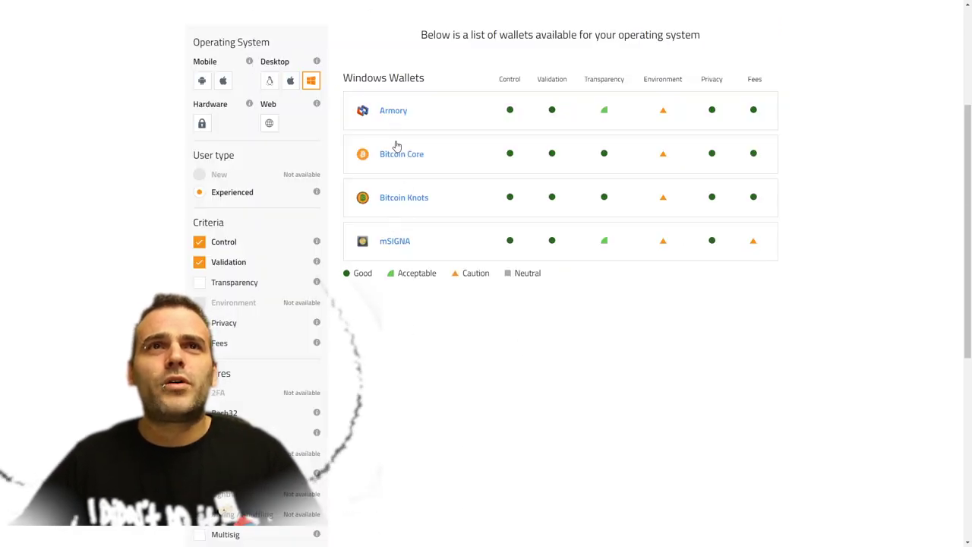
{"action": "scroll", "coordinate": [402, 167], "scroll_direction": "up", "scroll_amount": 2}
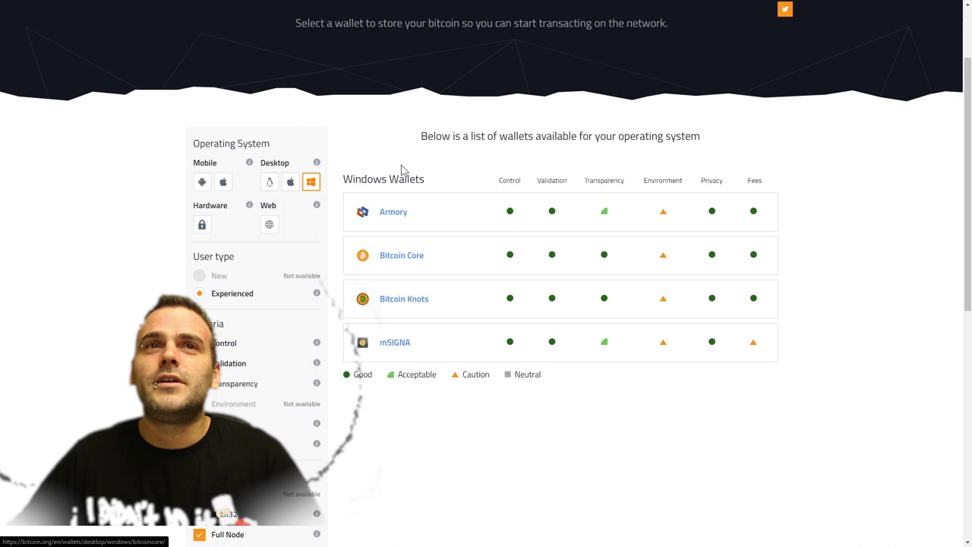
{"action": "scroll", "coordinate": [435, 223], "scroll_direction": "up", "scroll_amount": 2}
{"action": "scroll", "coordinate": [364, 310], "scroll_direction": "down", "scroll_amount": 3}
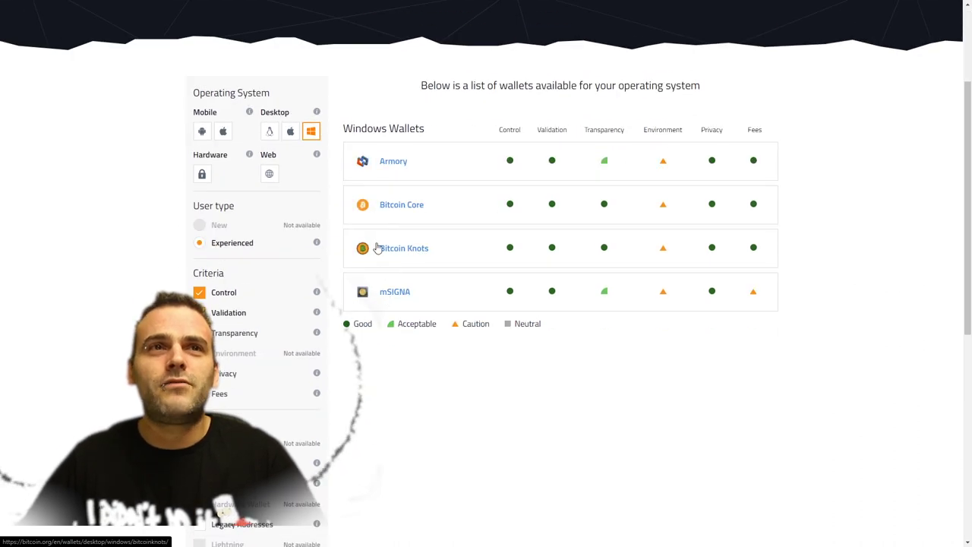
- Download and save the Bitcoin Core Windows (exe) installer from its download page
{"action": "left_click", "coordinate": [414, 208]}
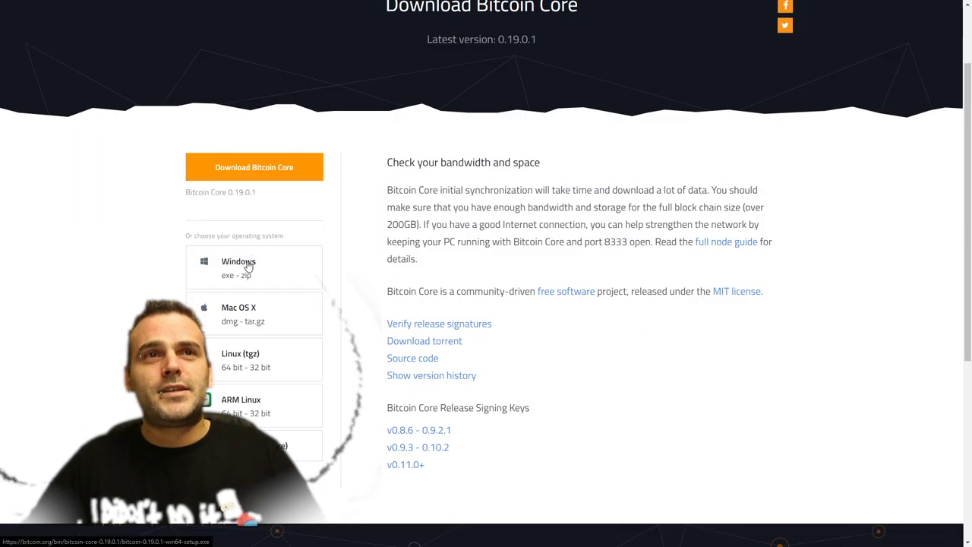
{"action": "left_click", "coordinate": [248, 265]}
{"action": "left_click", "coordinate": [398, 253]}
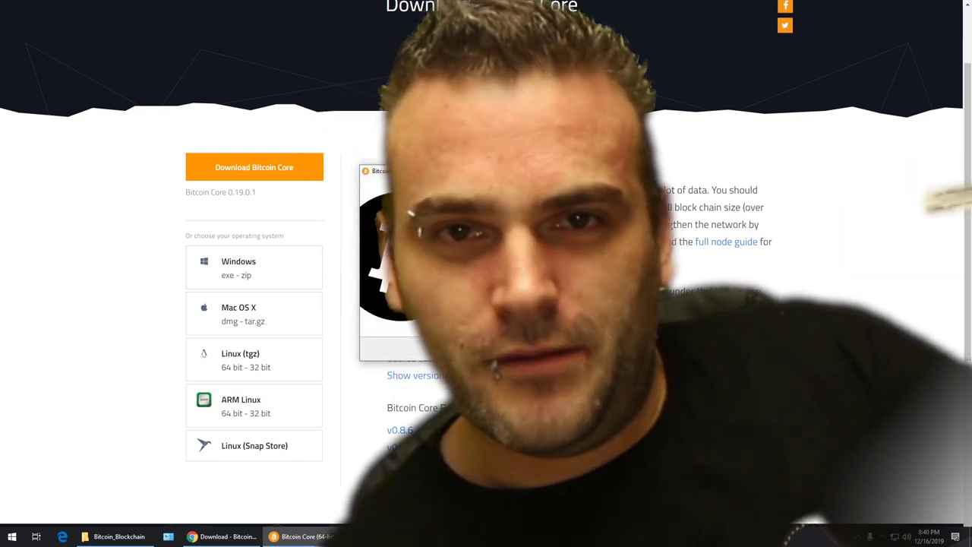
- Install Bitcoin Core (64-bit) with default location and Start Menu folder, launching it at finish
{"action": "left_click", "coordinate": [541, 350]}
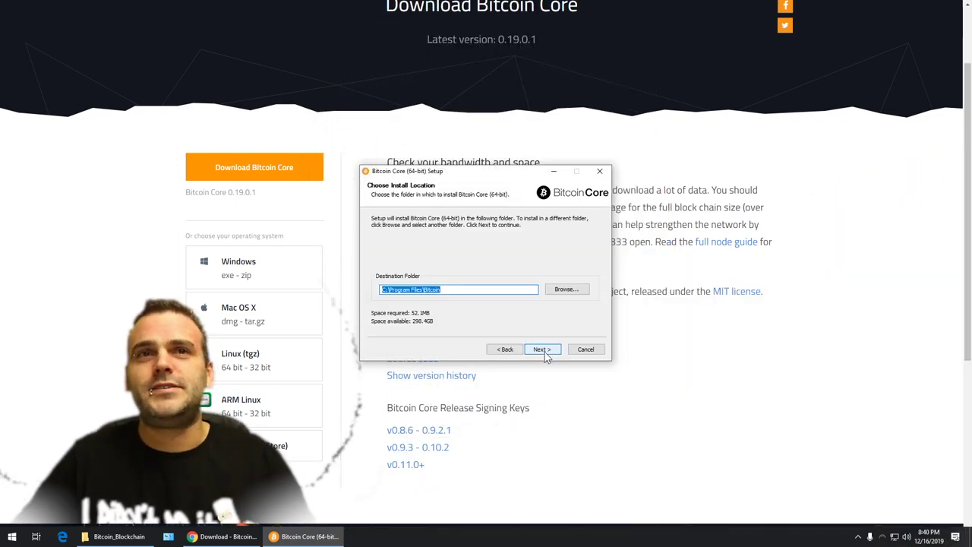
{"action": "left_click", "coordinate": [541, 350]}
{"action": "left_click", "coordinate": [542, 350]}
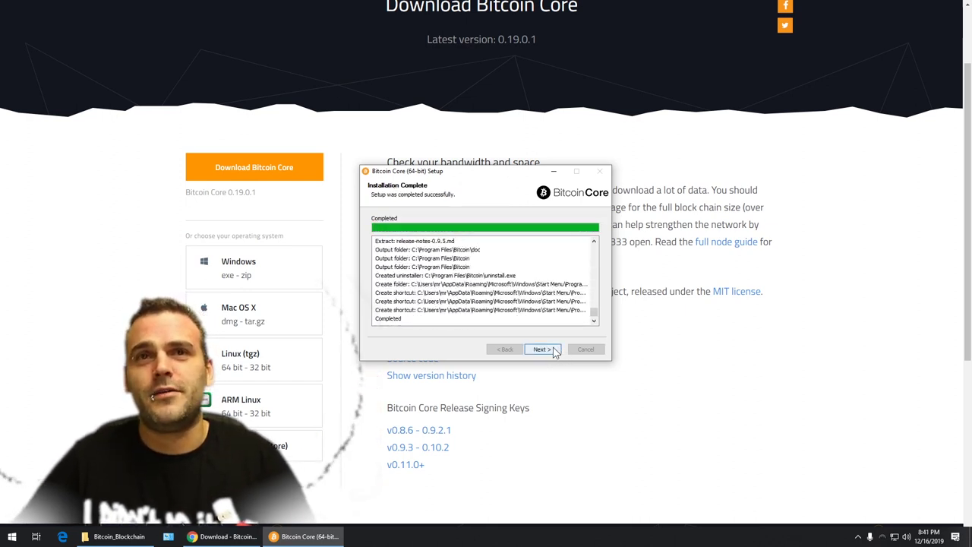
{"action": "left_click", "coordinate": [557, 350]}
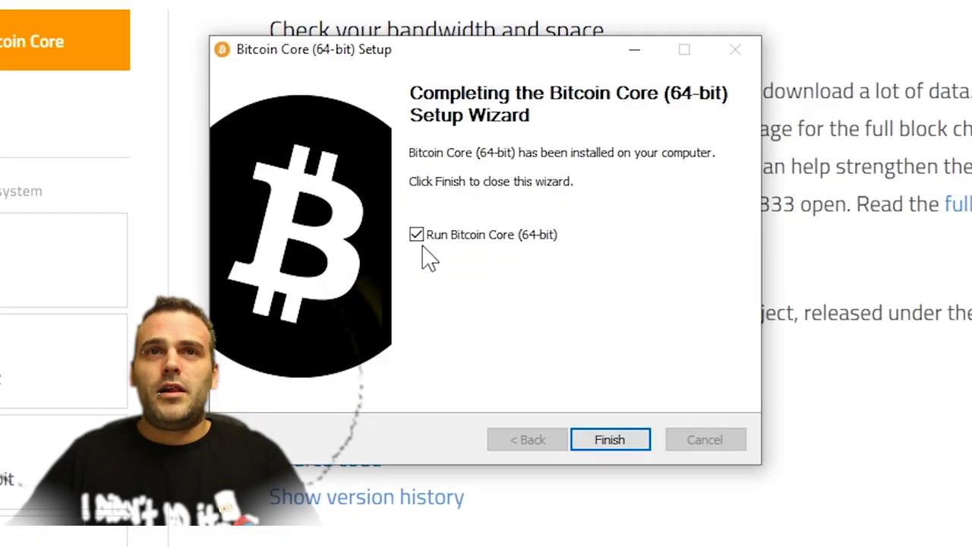
{"action": "left_click", "coordinate": [611, 440]}
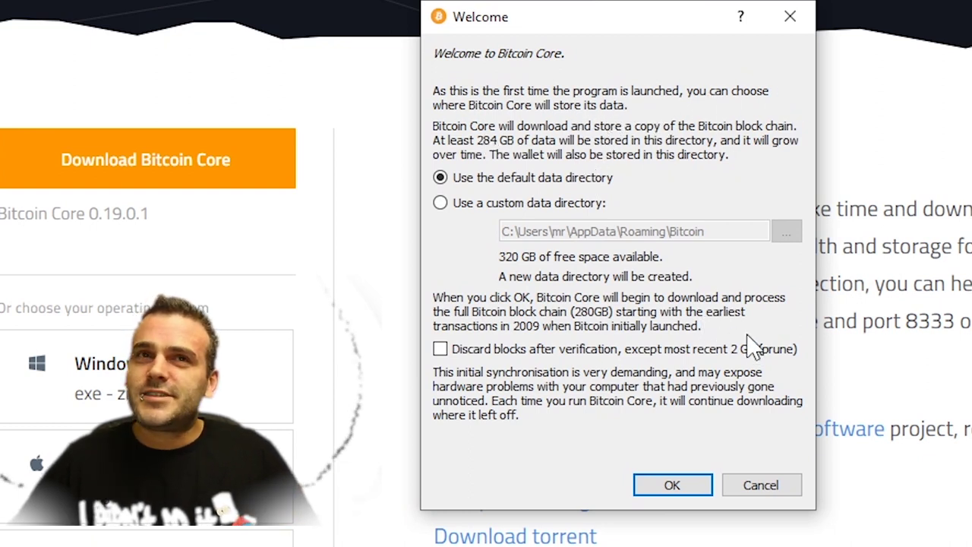
- Set K:\Bitcoin_Blockchain as the custom data directory in the Welcome dialog
{"action": "left_click", "coordinate": [463, 200]}
{"action": "left_click", "coordinate": [786, 232]}
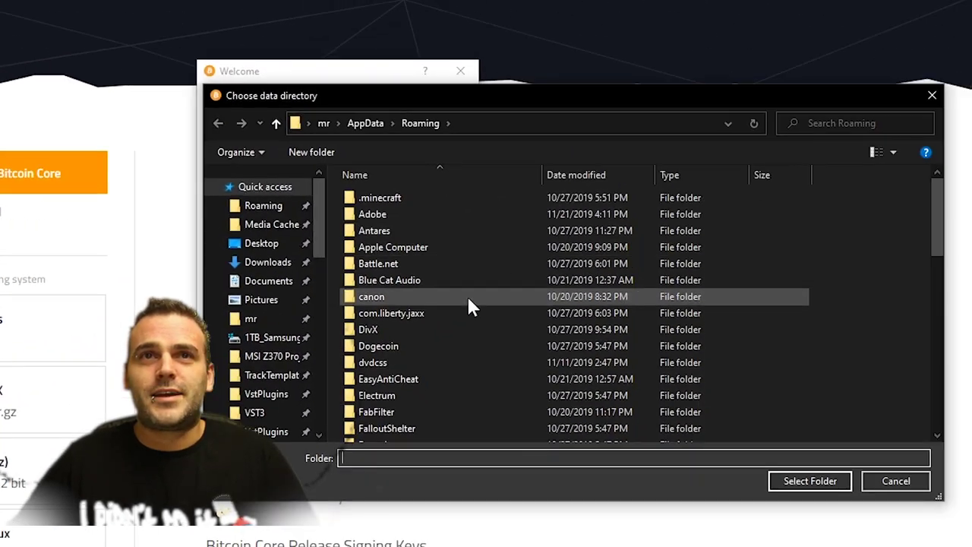
{"action": "left_click_drag", "start_coordinate": [767, 55], "coordinate": [971, 209]}
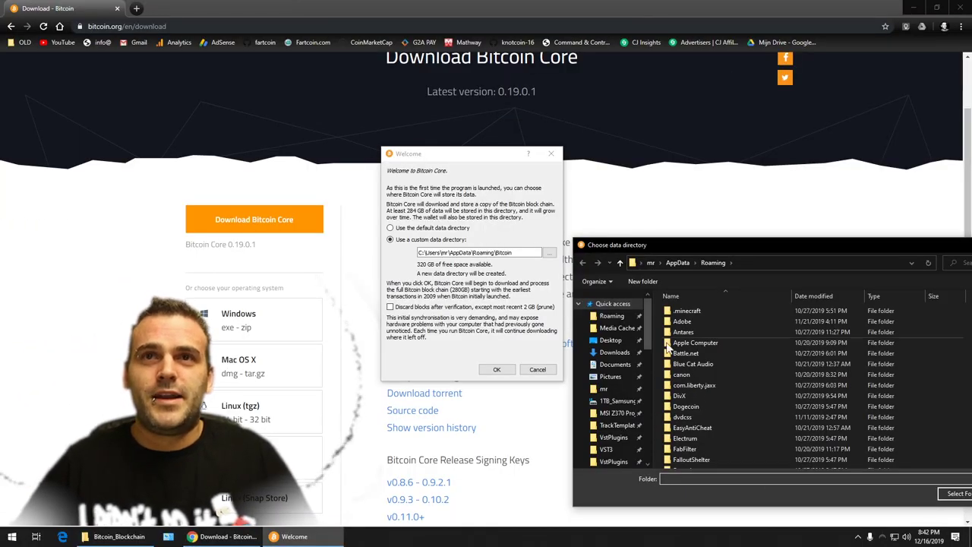
{"action": "scroll", "coordinate": [611, 365], "scroll_direction": "down", "scroll_amount": 5}
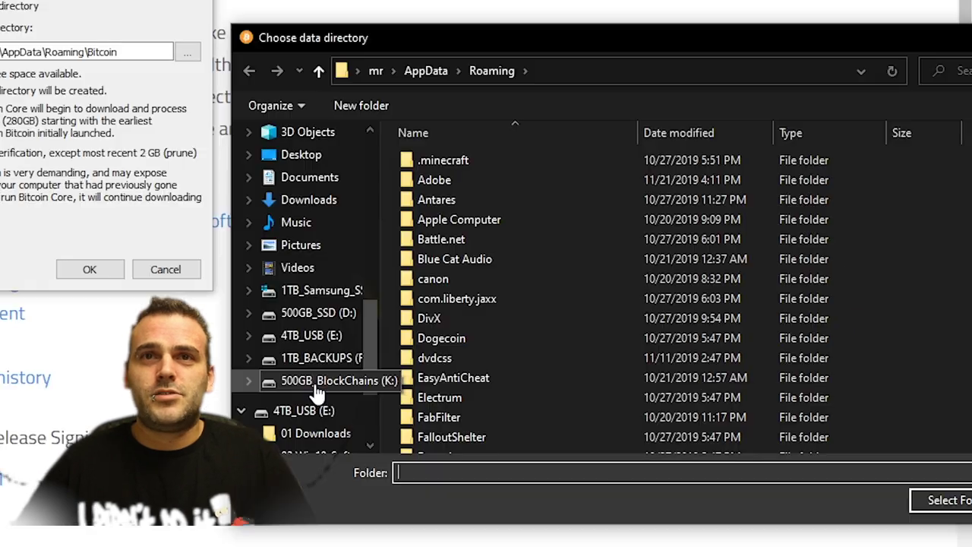
{"action": "left_click", "coordinate": [317, 386]}
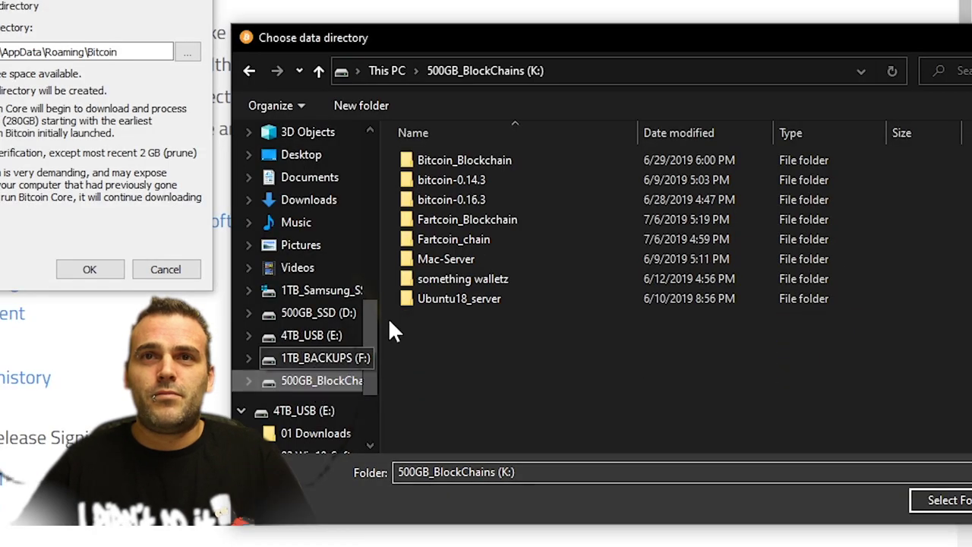
{"action": "double_click", "coordinate": [436, 159]}
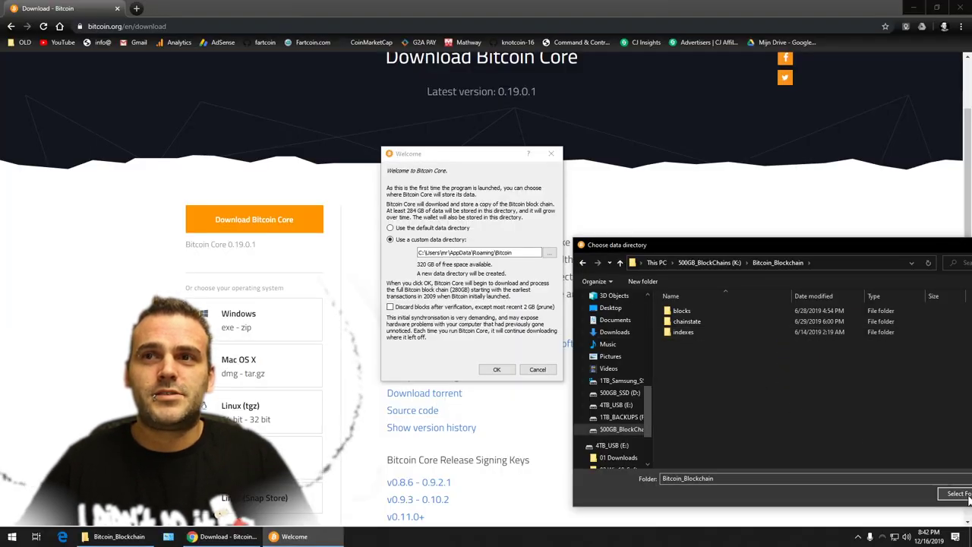
{"action": "left_click", "coordinate": [958, 494]}
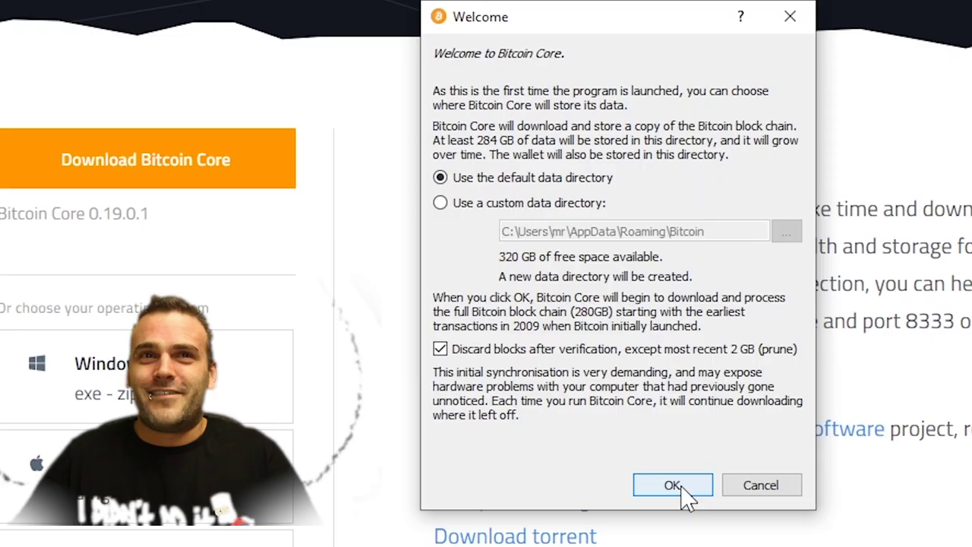
- Start Bitcoin Core with the chosen data directory, hide the sync overlay and disable networking
{"action": "left_click", "coordinate": [672, 485]}
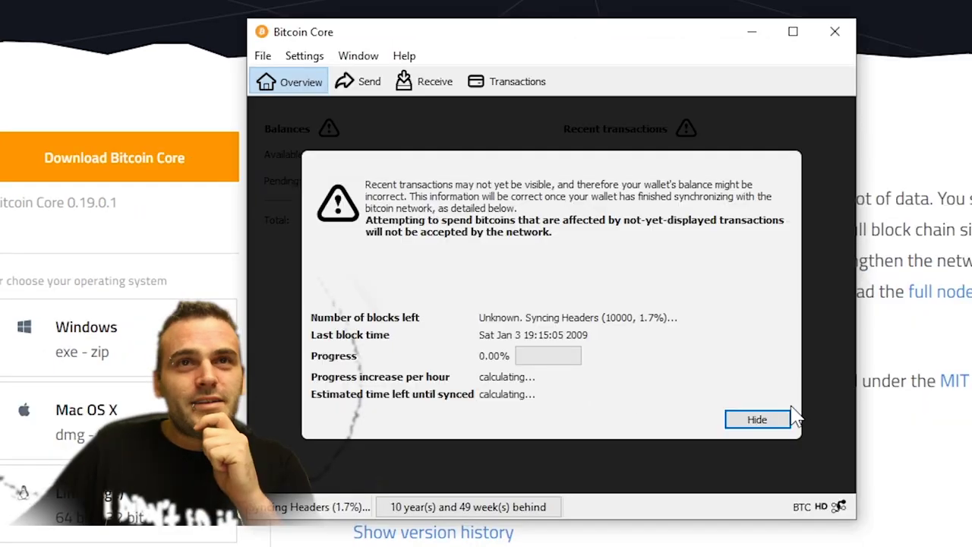
{"action": "left_click", "coordinate": [793, 417]}
{"action": "left_click", "coordinate": [838, 506]}
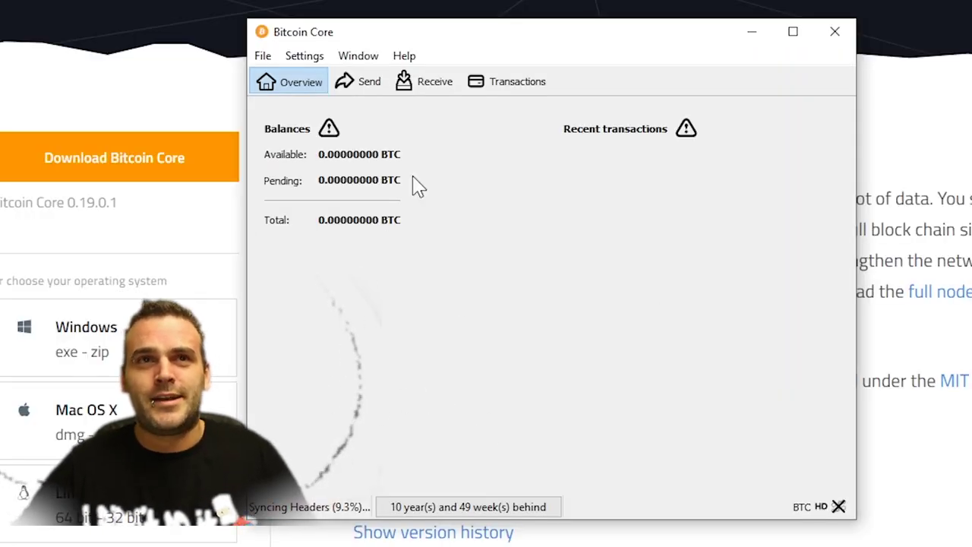
{"action": "left_click", "coordinate": [509, 82]}
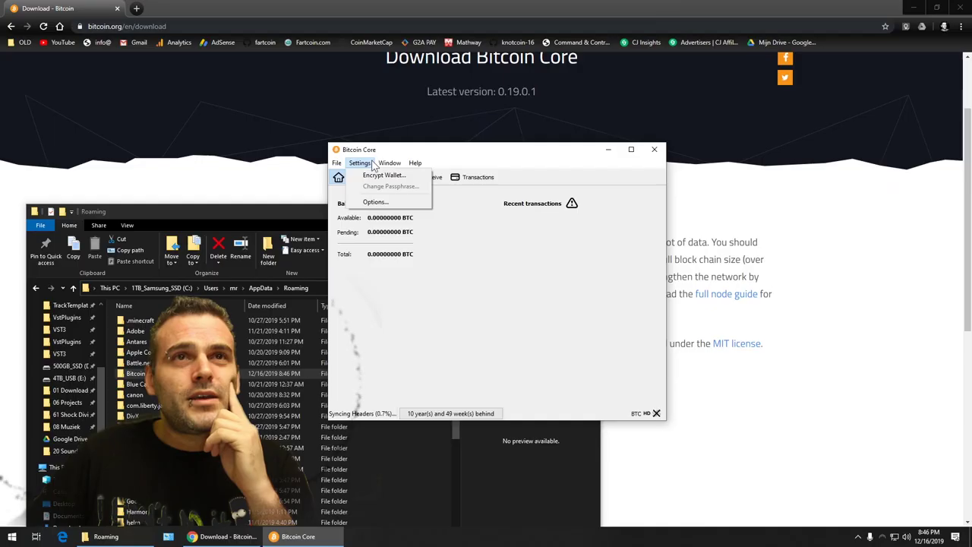
- Review the Wallet, Network, Window and Display options, closing without changes
{"action": "mouse_move", "coordinate": [382, 167]}
{"action": "left_click", "coordinate": [391, 201]}
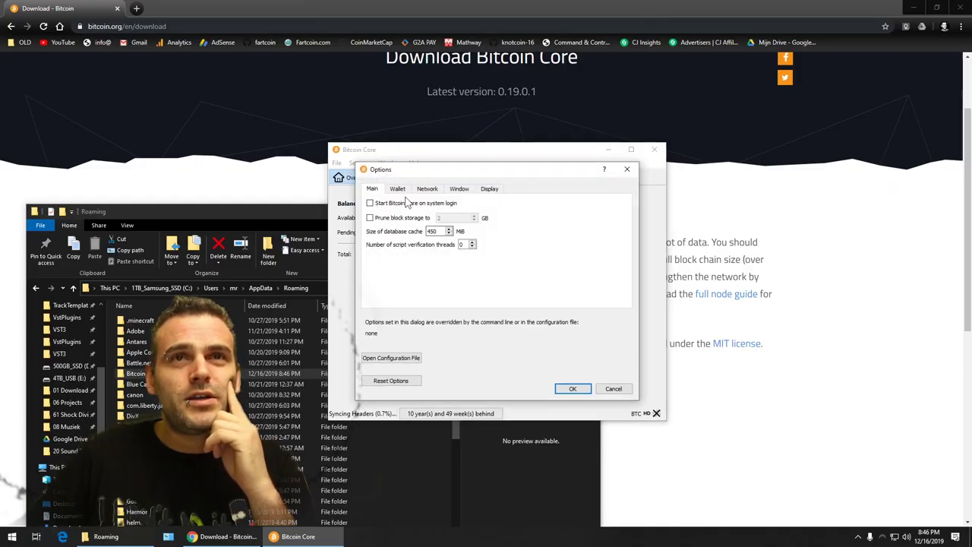
{"action": "left_click", "coordinate": [407, 190]}
{"action": "left_click", "coordinate": [427, 189]}
{"action": "left_click", "coordinate": [459, 189]}
{"action": "left_click", "coordinate": [489, 189]}
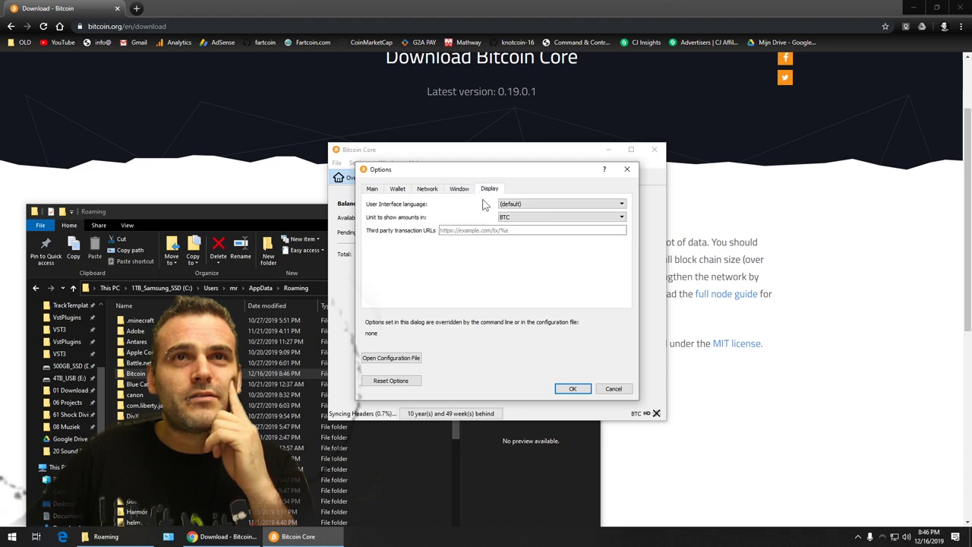
{"action": "left_click", "coordinate": [627, 169]}
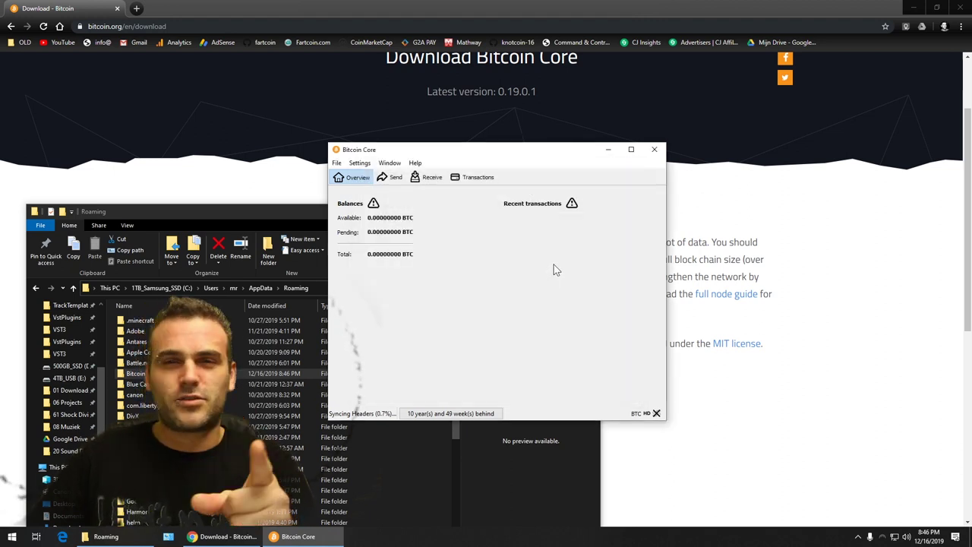
{"action": "left_click", "coordinate": [653, 149]}
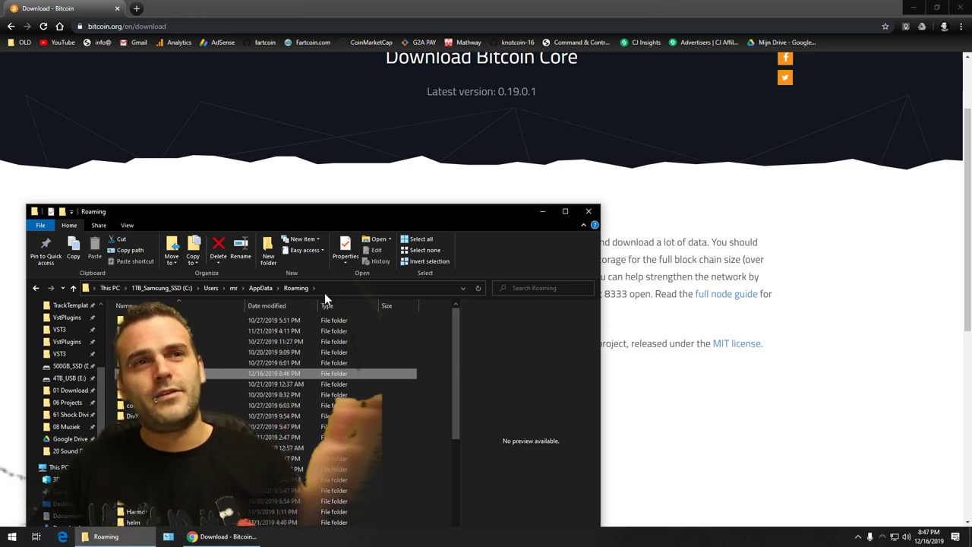
{"action": "left_click", "coordinate": [8, 539]}
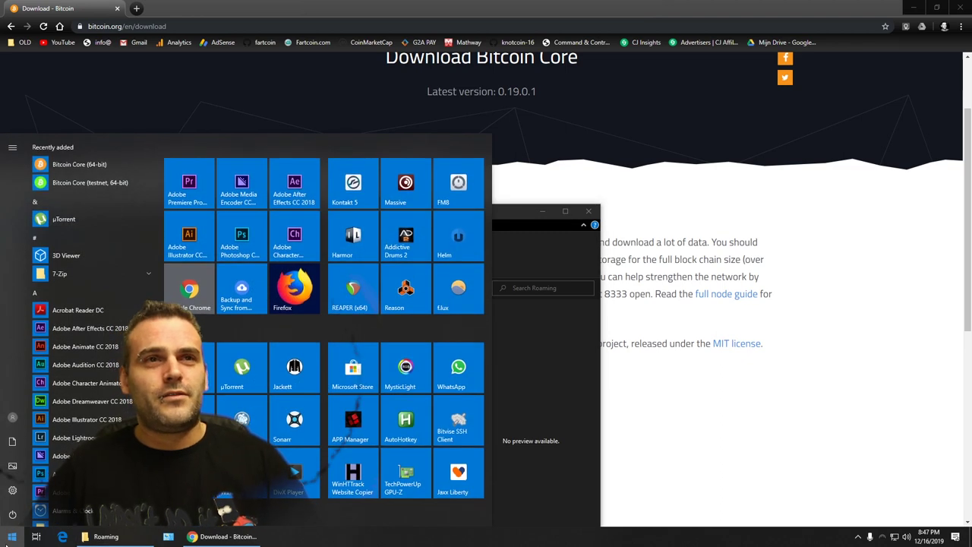
{"action": "left_click", "coordinate": [537, 354]}
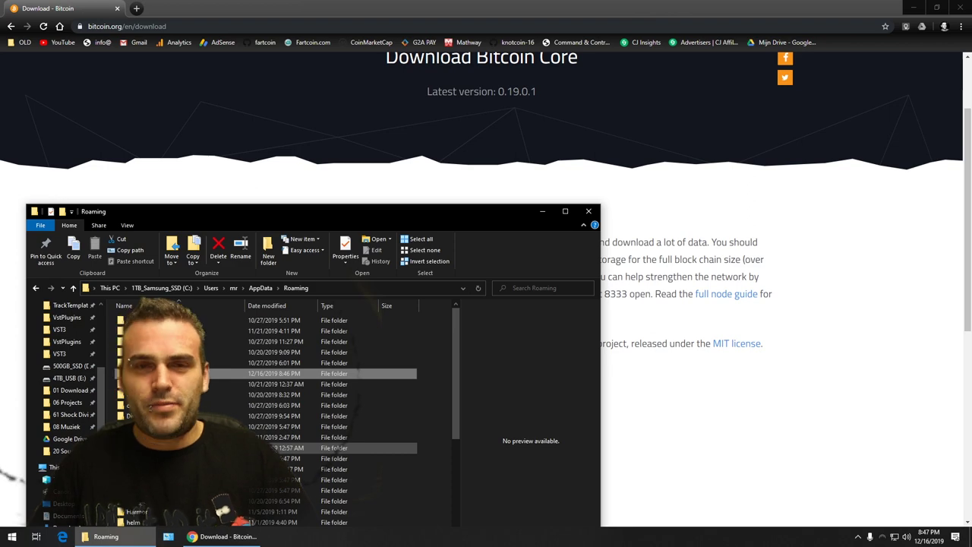
- Launch Command Prompt as administrator from a cmd search
{"action": "key", "text": "super"}
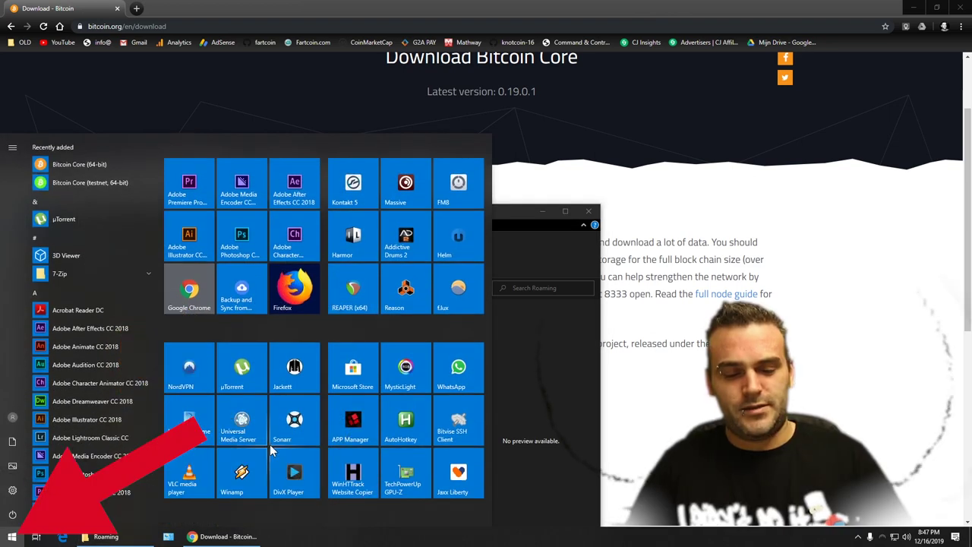
{"action": "type", "text": "cmd"}
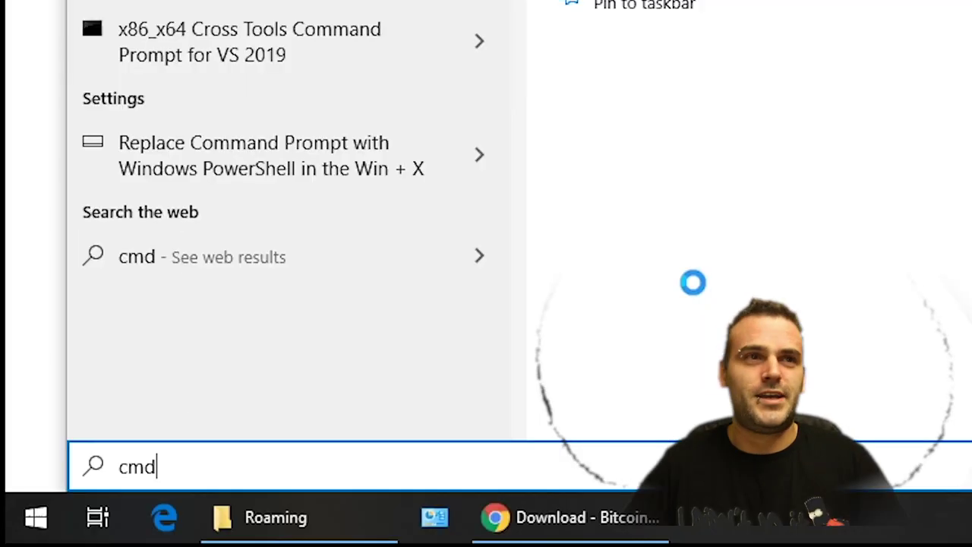
{"action": "right_click", "coordinate": [102, 144]}
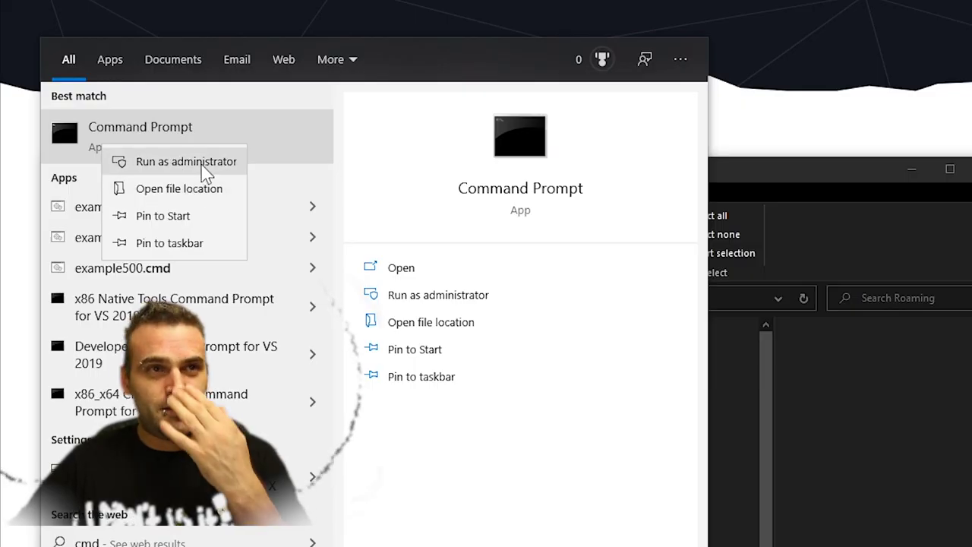
{"action": "left_click", "coordinate": [202, 162]}
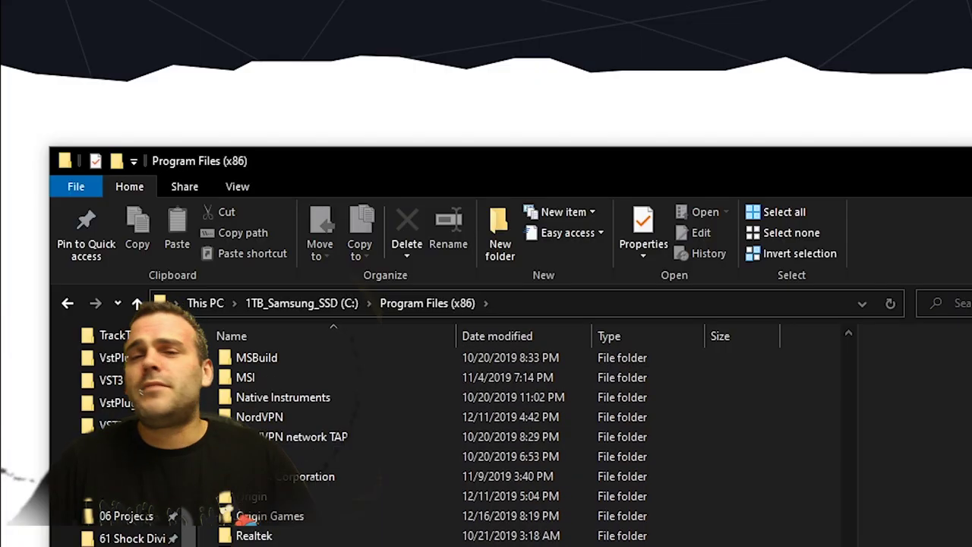
- Open the file location of the Bitcoin Core (64-bit) Start menu shortcut
{"action": "scroll", "coordinate": [531, 440], "scroll_direction": "up", "scroll_amount": 5}
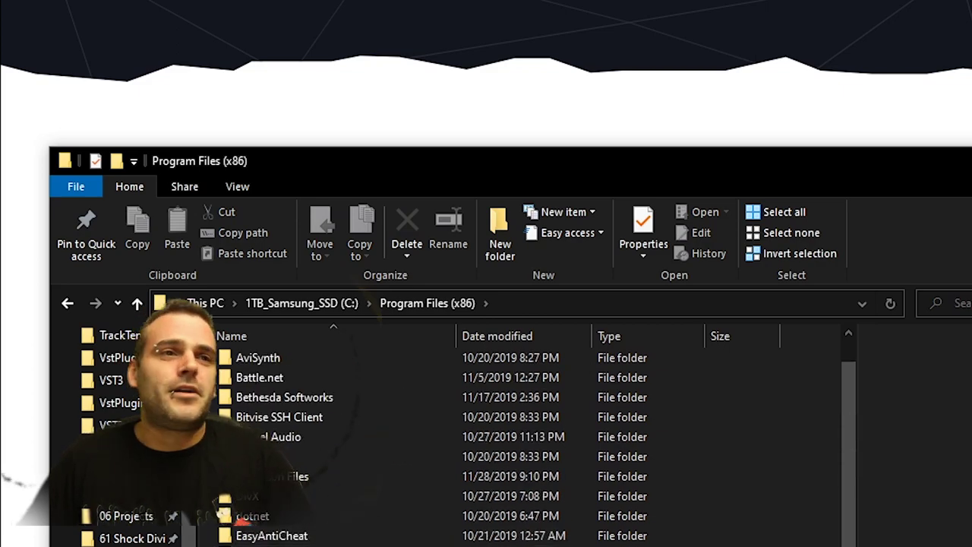
{"action": "key", "text": "super"}
{"action": "right_click", "coordinate": [110, 72]}
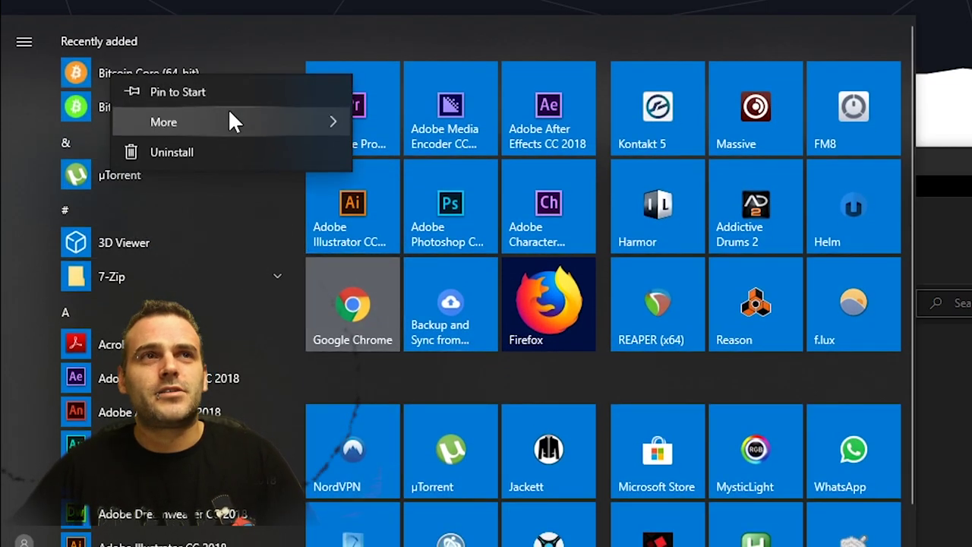
{"action": "mouse_move", "coordinate": [221, 126]}
{"action": "left_click", "coordinate": [471, 190]}
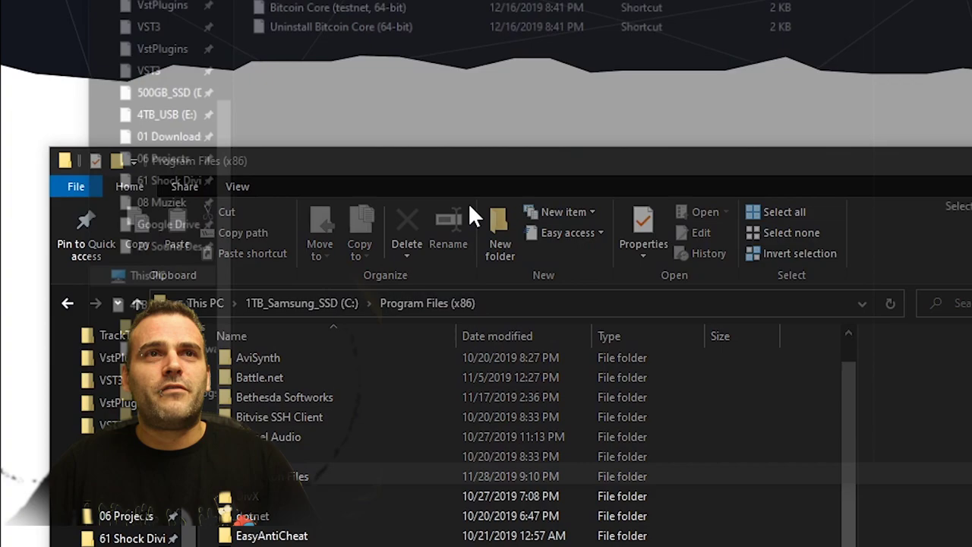
- Select the shortcut's target path C:\Program Files\Bitcoin\bitcoin-qt.exe in its Properties
{"action": "right_click", "coordinate": [169, 118]}
{"action": "left_click", "coordinate": [213, 397]}
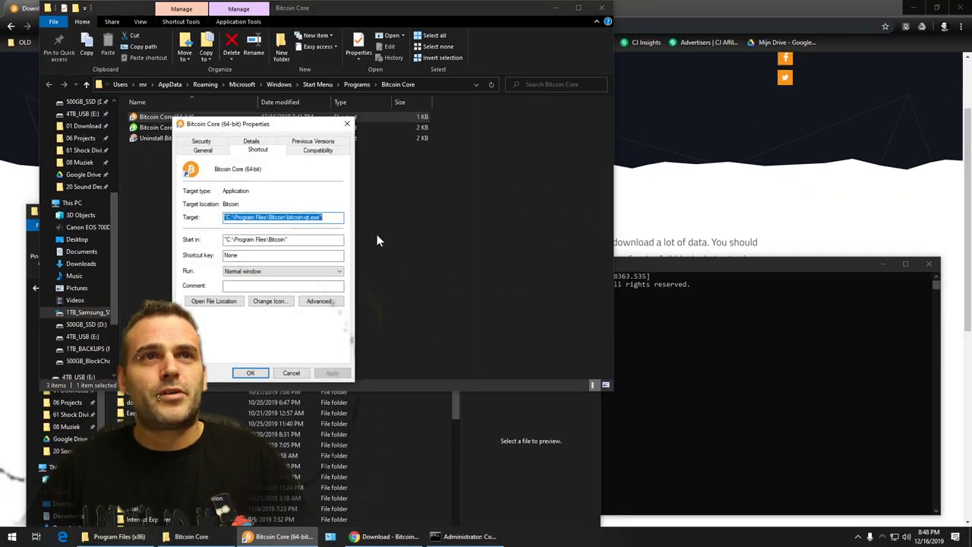
{"action": "left_click", "coordinate": [210, 219]}
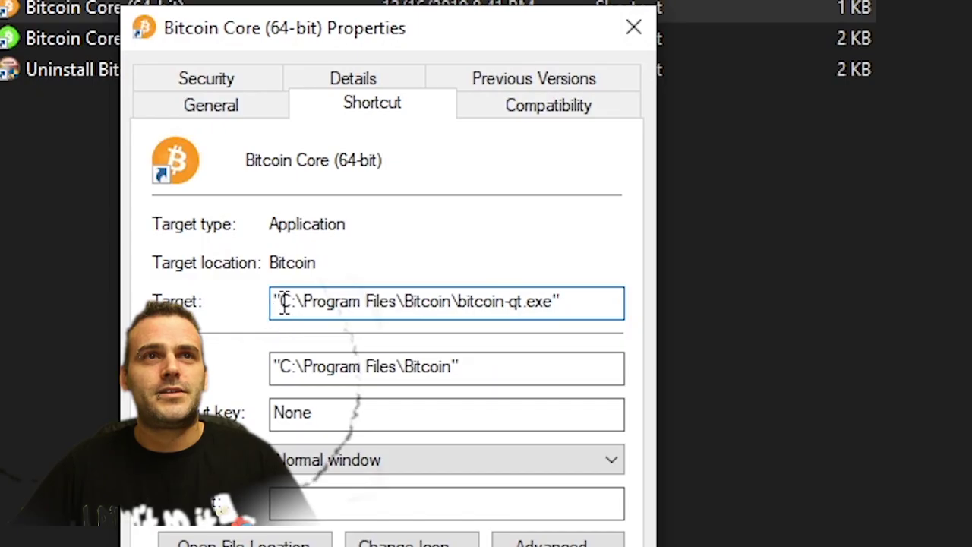
{"action": "left_click_drag", "start_coordinate": [281, 300], "coordinate": [462, 302]}
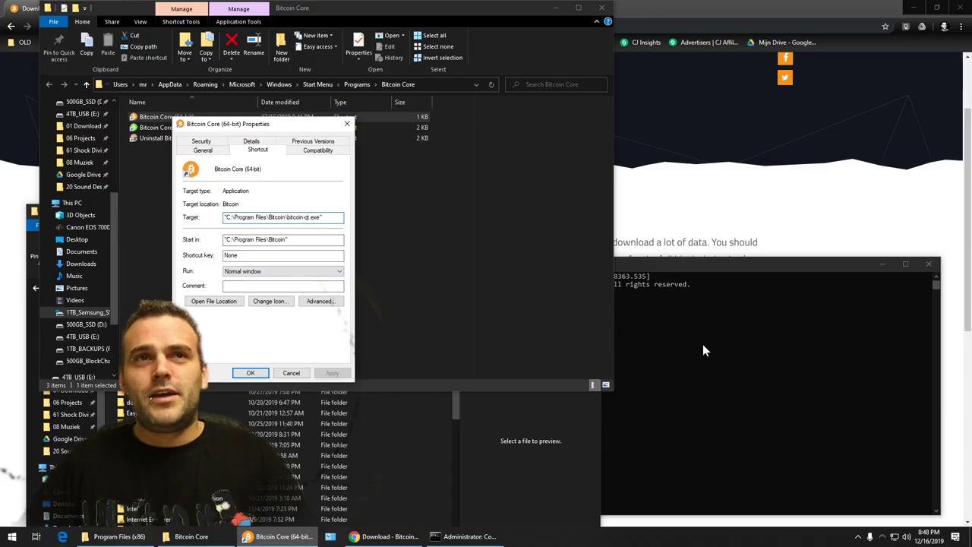
{"action": "left_click", "coordinate": [691, 342]}
- Change the console directory to C:\Program Files\Bitcoin
{"action": "left_click", "coordinate": [675, 348]}
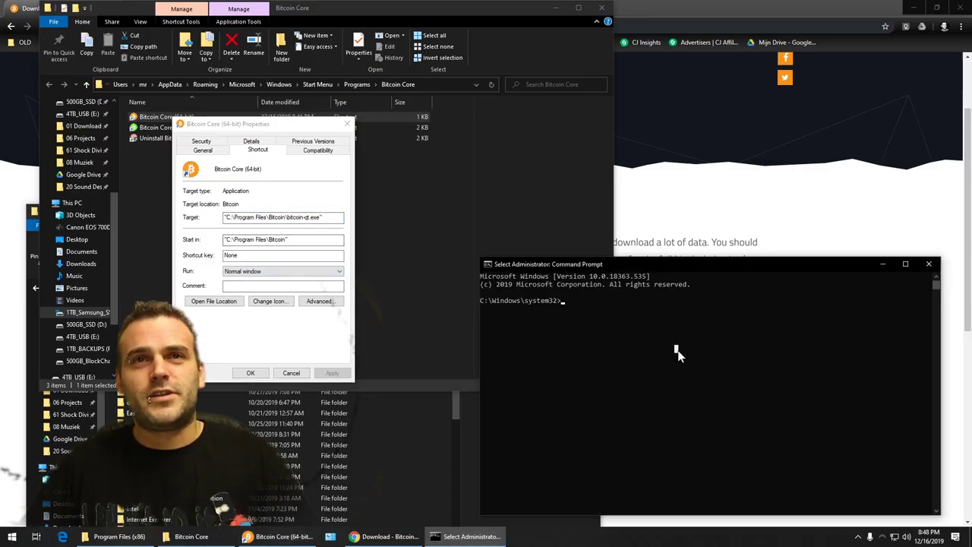
{"action": "type", "text": "cd"}
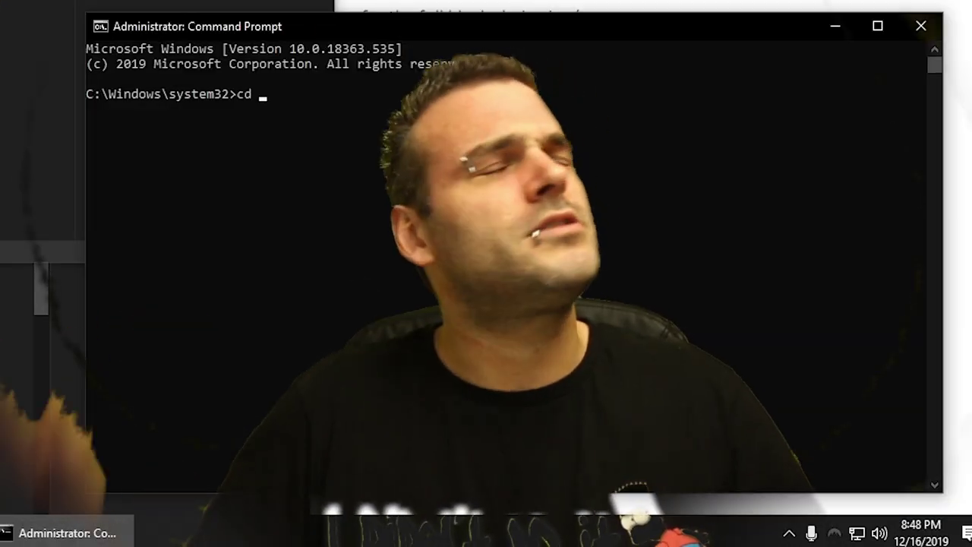
{"action": "type", "text": " C"}
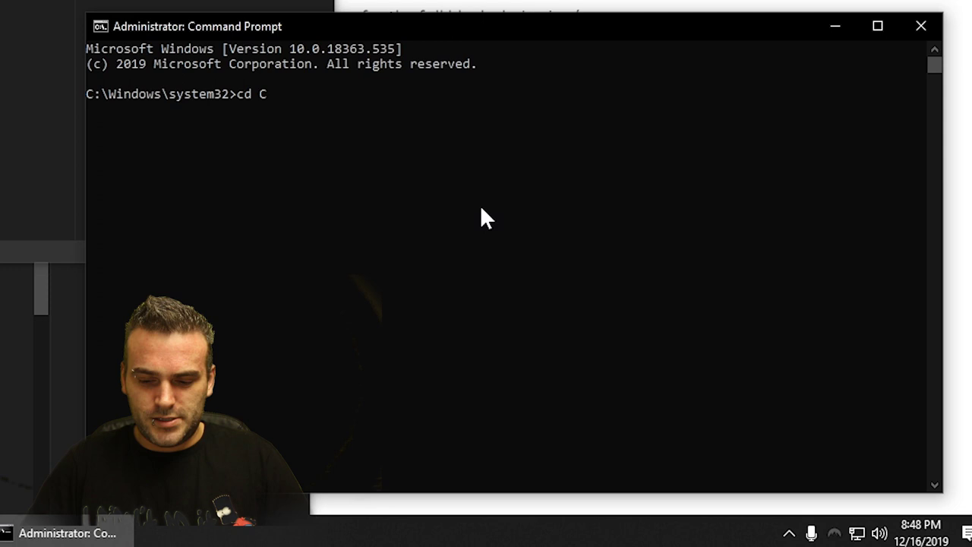
{"action": "type", "text": ":\\p"}
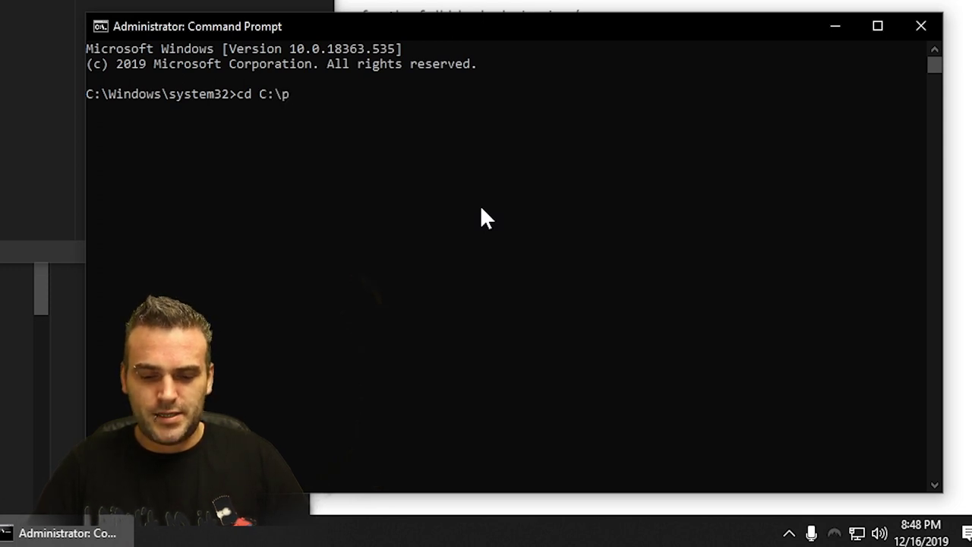
{"action": "type", "text": "r"}
{"action": "key", "text": "Tab"}
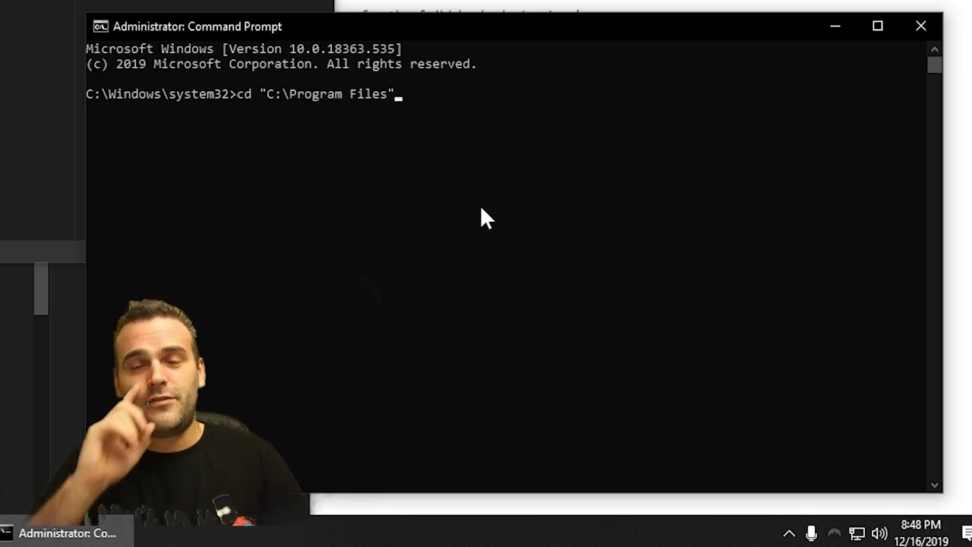
{"action": "key", "text": "Return"}
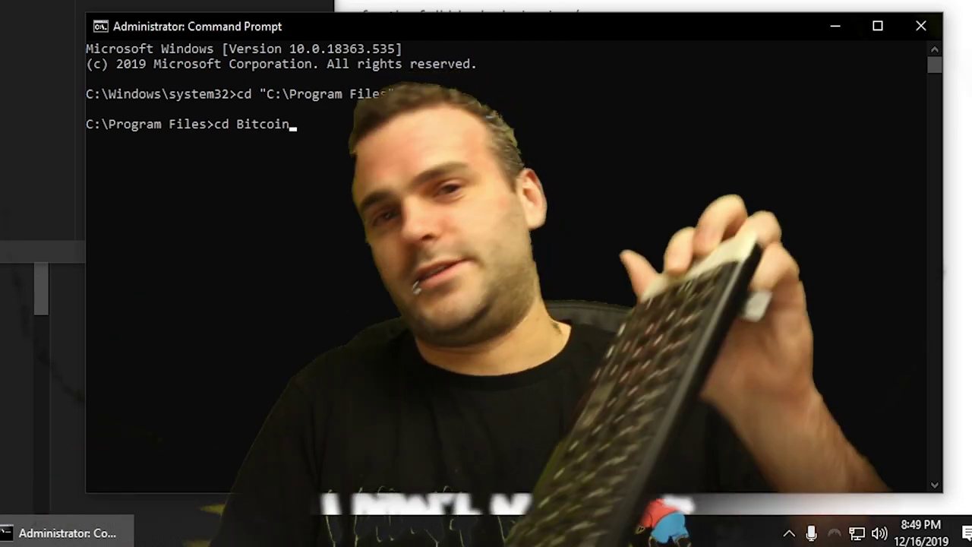
{"action": "key", "text": "Return"}
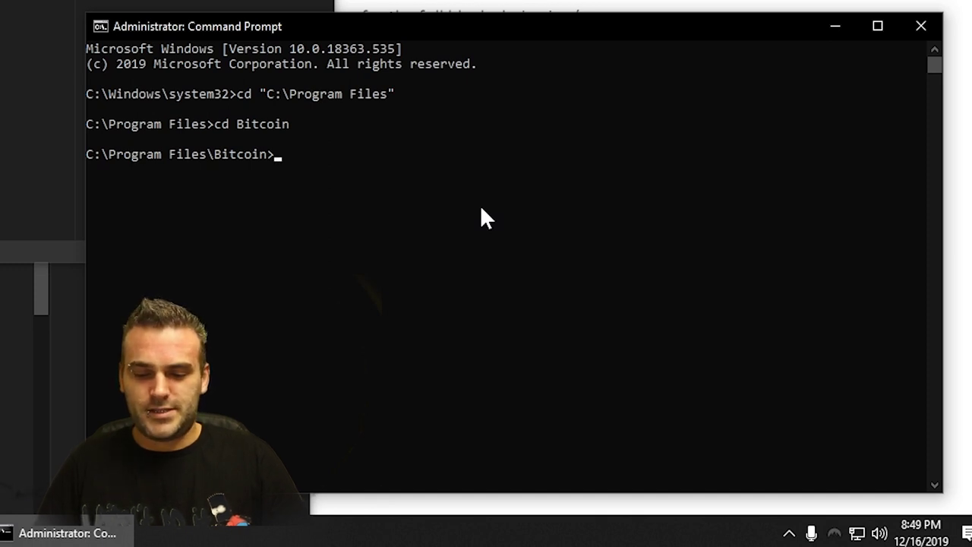
- List the folder's files with dir and enter bitcoin-qt.exe at the prompt
{"action": "type", "text": "dir"}
{"action": "key", "text": "Return"}
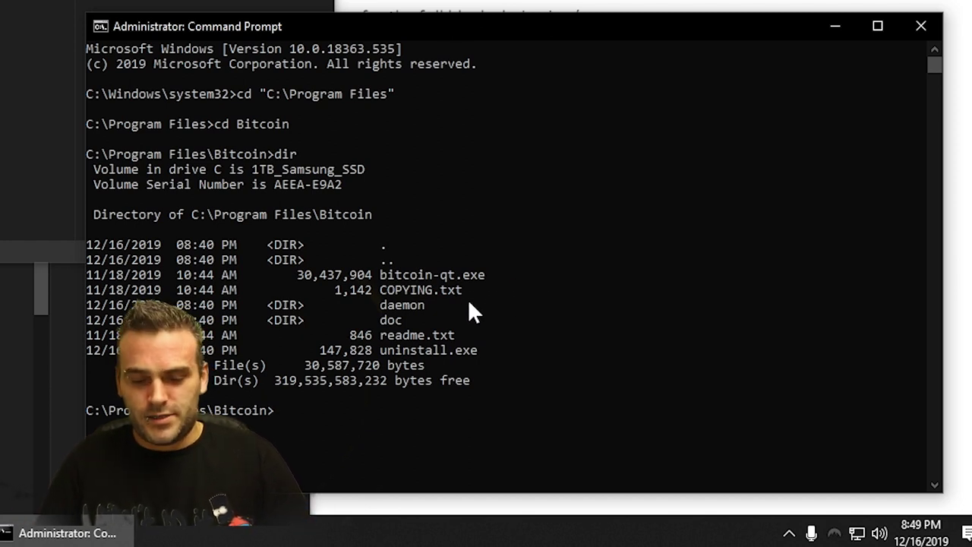
{"action": "type", "text": "t"}
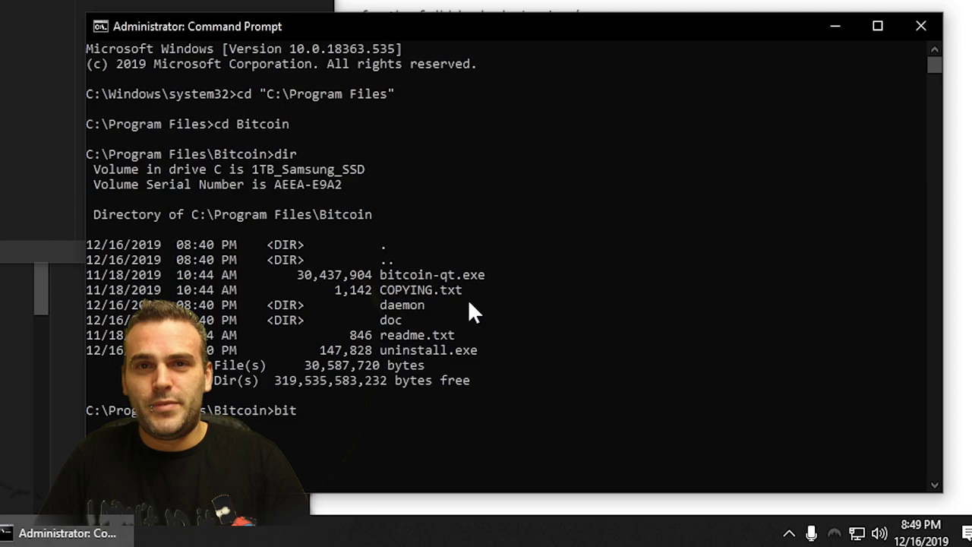
{"action": "key", "text": "Tab"}
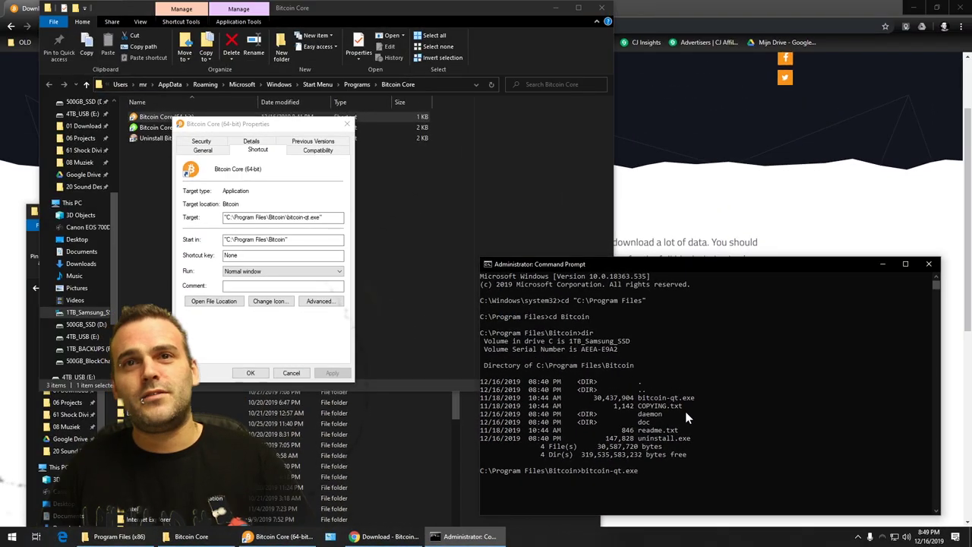
- Launch bitcoin-qt.exe from the console, hide the sync warning, and bring up the quit option
{"action": "key", "text": "Return"}
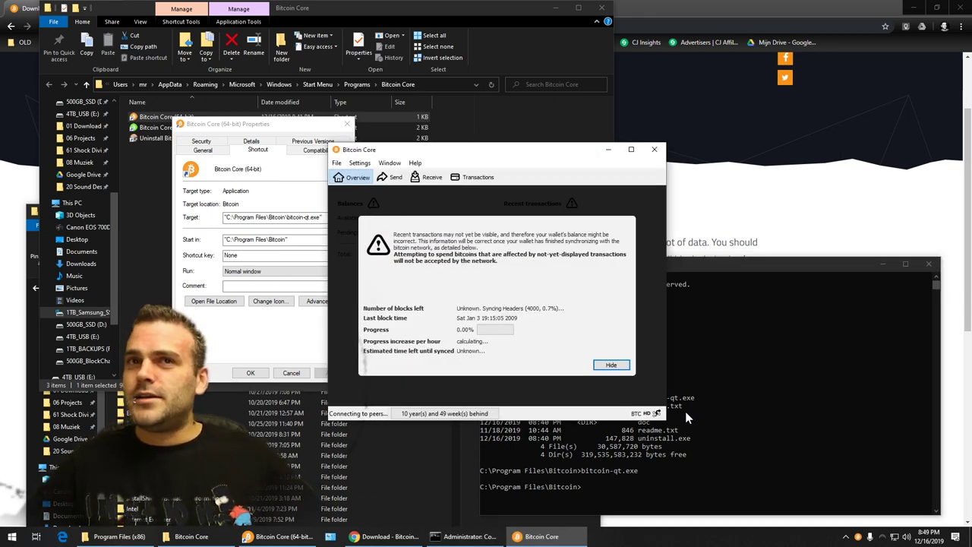
{"action": "left_click", "coordinate": [618, 367]}
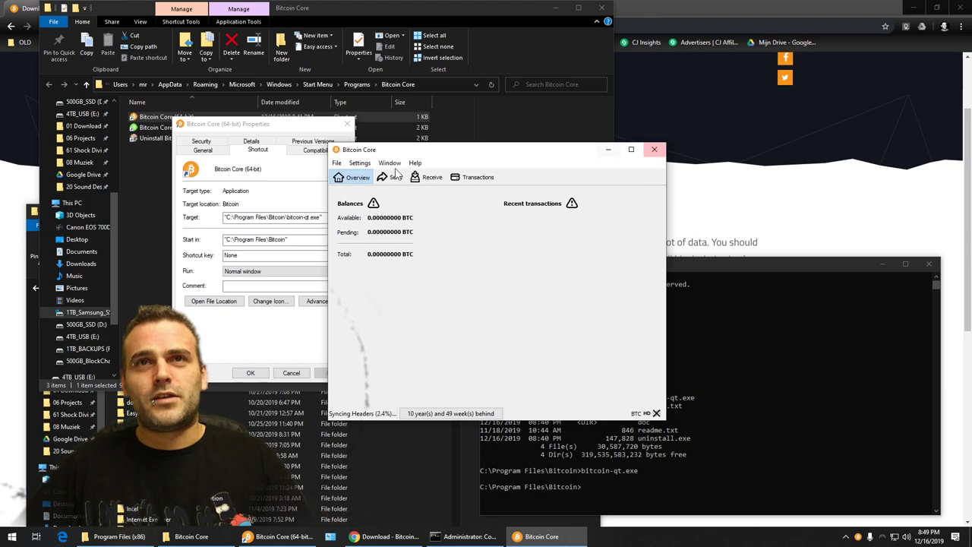
{"action": "left_click", "coordinate": [336, 163]}
- Quit Bitcoin Core and reveal the K:\Bitcoin_Blockchain folder path in File Explorer's address bar
{"action": "left_click", "coordinate": [389, 262]}
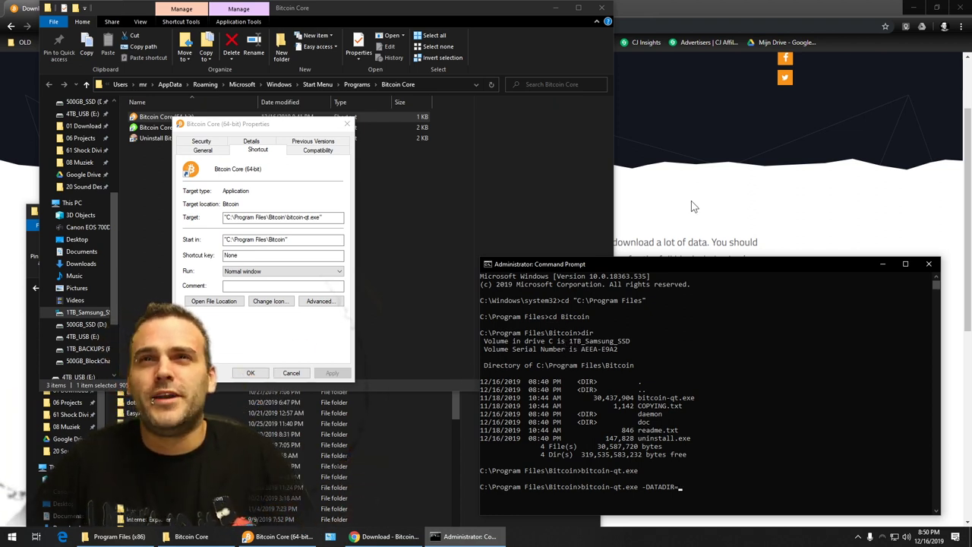
{"action": "left_click", "coordinate": [87, 361]}
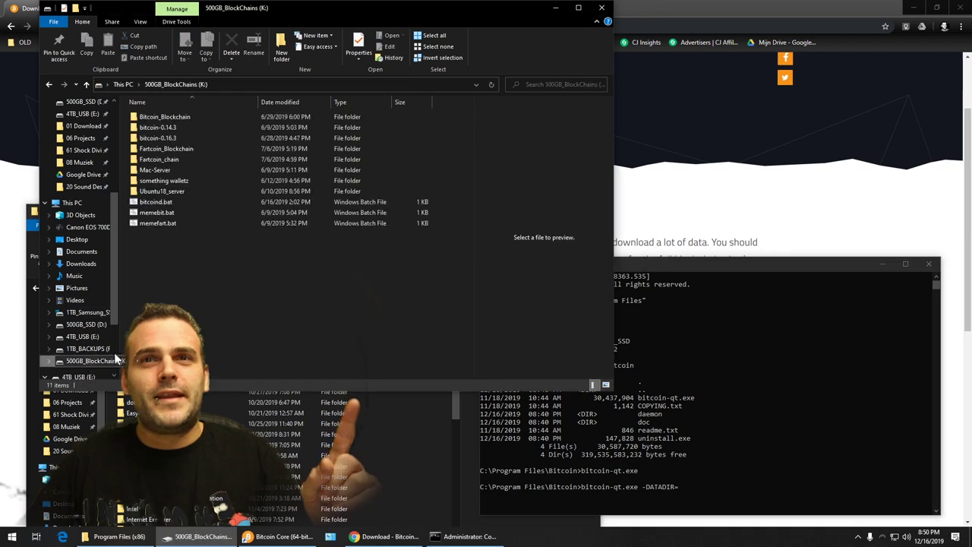
{"action": "double_click", "coordinate": [170, 118]}
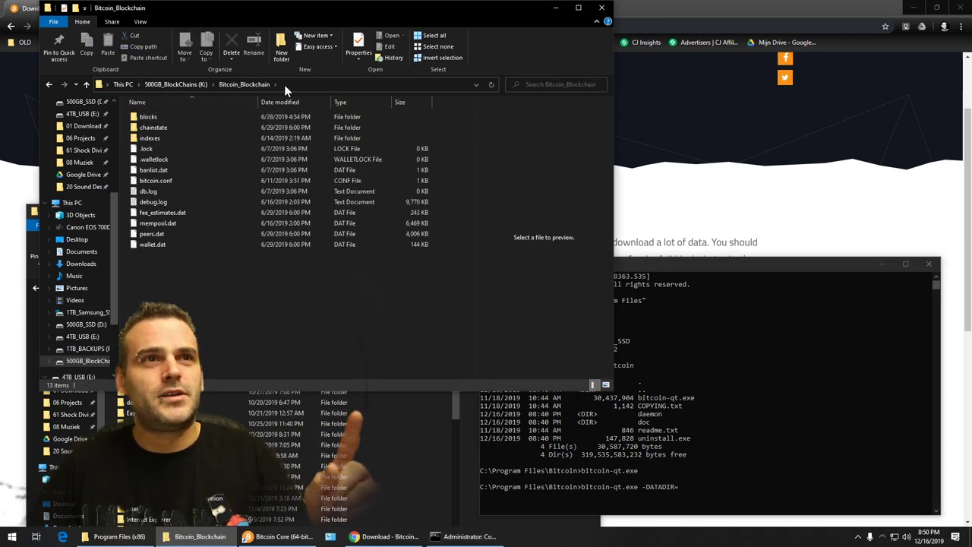
{"action": "left_click", "coordinate": [205, 85]}
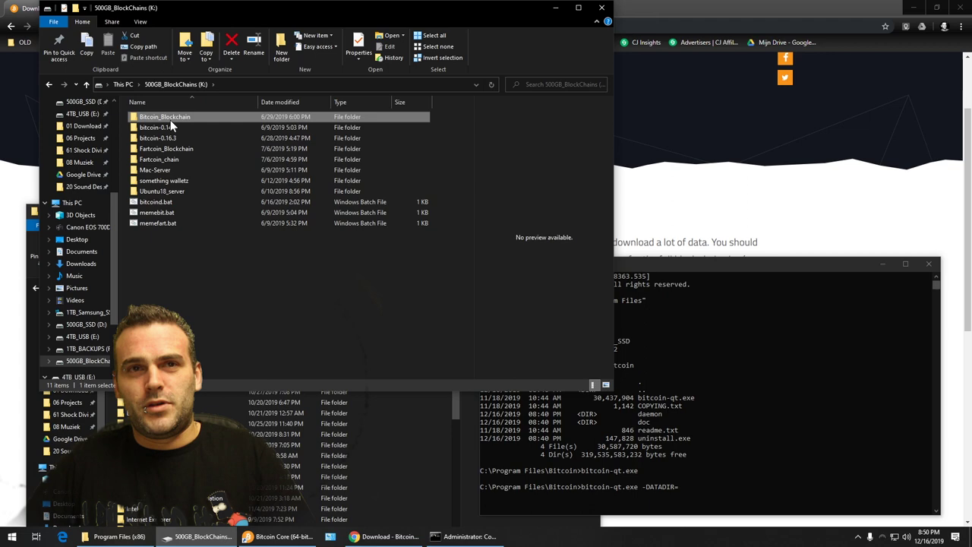
{"action": "double_click", "coordinate": [170, 120]}
{"action": "left_click", "coordinate": [287, 84]}
{"action": "key", "text": "ctrl+c"}
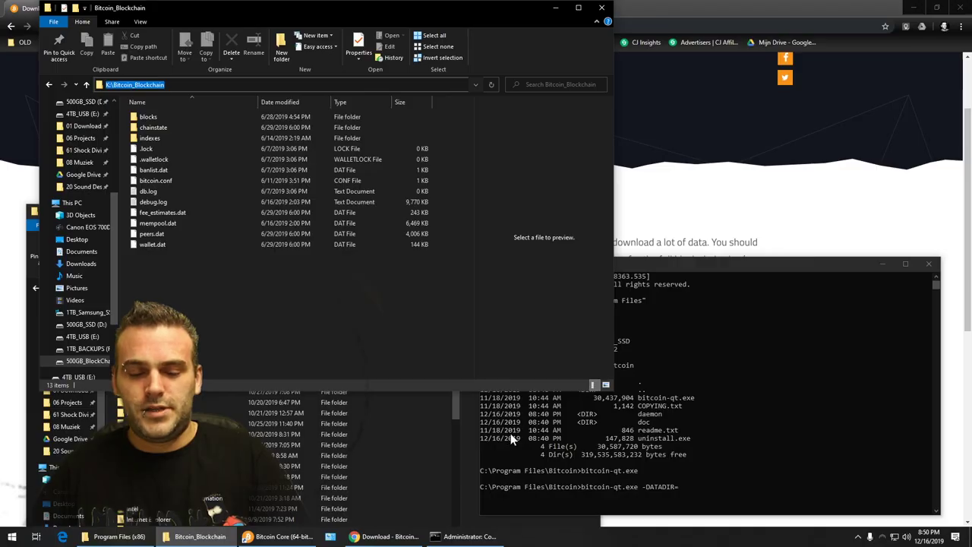
- Launch bitcoin-qt with -DATADIR=K:\Bitcoin_Blockchain in Command Prompt
{"action": "left_click", "coordinate": [743, 472]}
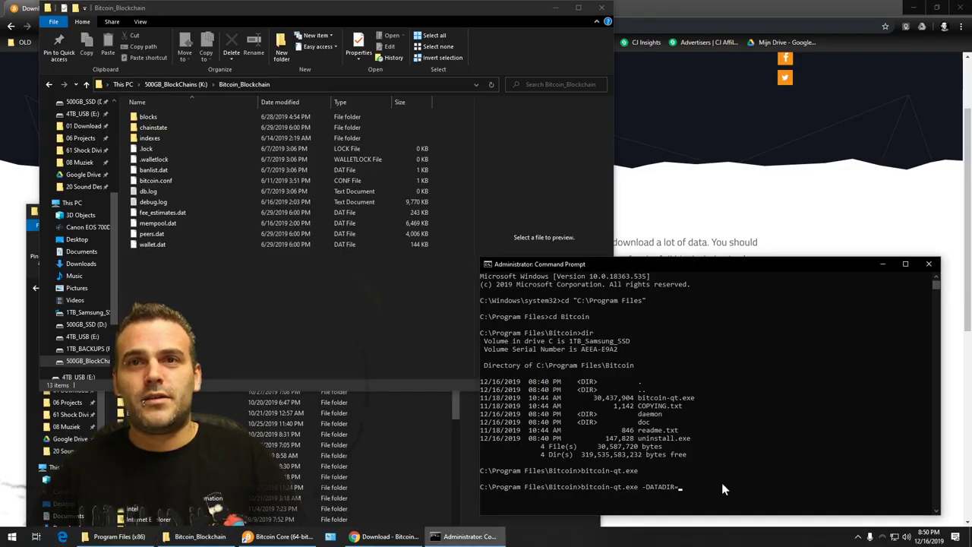
{"action": "key", "text": "ctrl+v"}
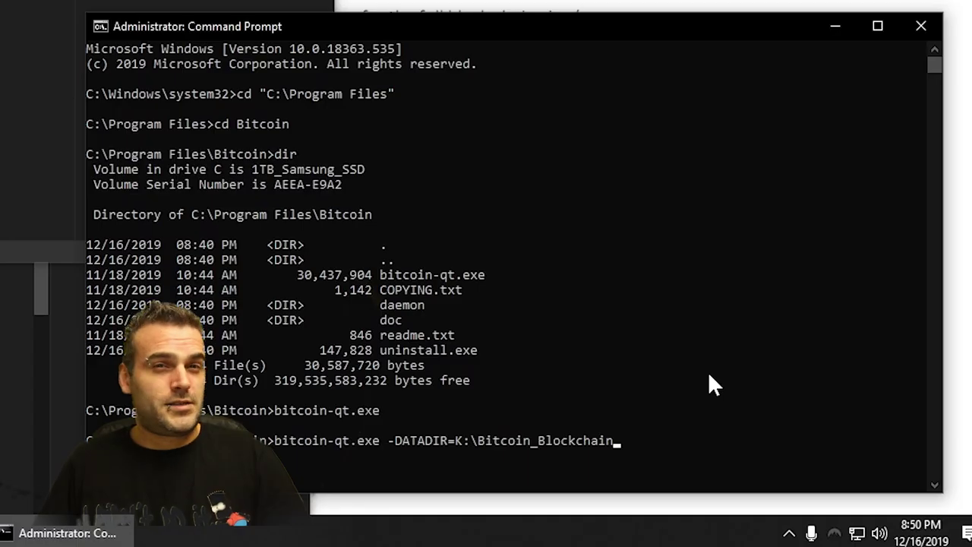
{"action": "key", "text": "Return"}
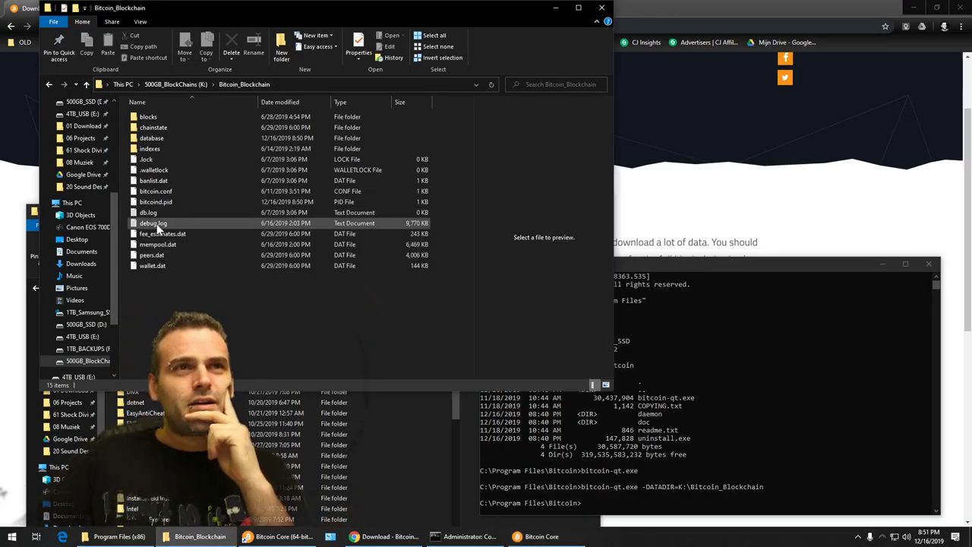
- Open debug.log in Notepad, with the log on the left and the Bitcoin Core splash at upper right
{"action": "double_click", "coordinate": [157, 223]}
{"action": "left_click_drag", "start_coordinate": [608, 155], "coordinate": [187, 171]}
{"action": "left_click", "coordinate": [540, 536]}
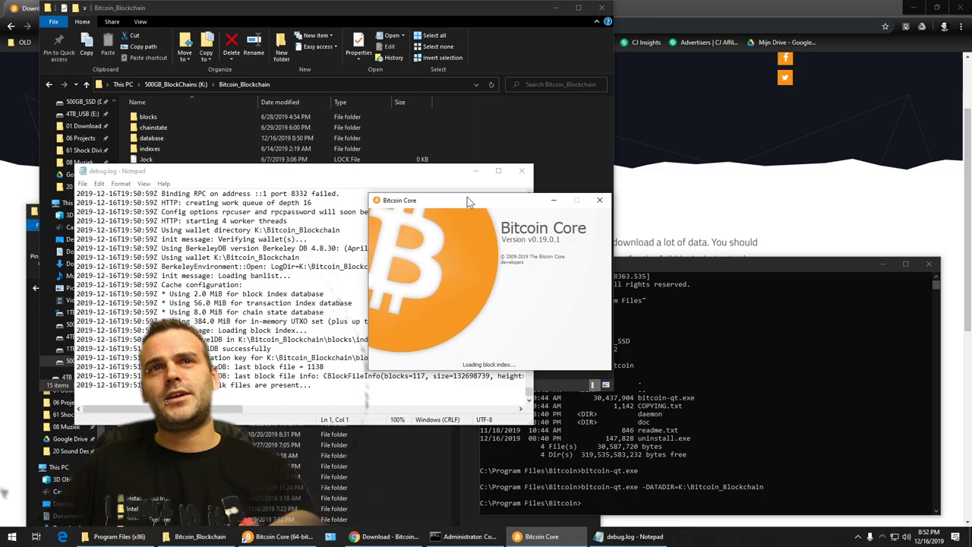
{"action": "left_click_drag", "start_coordinate": [467, 197], "coordinate": [666, 129]}
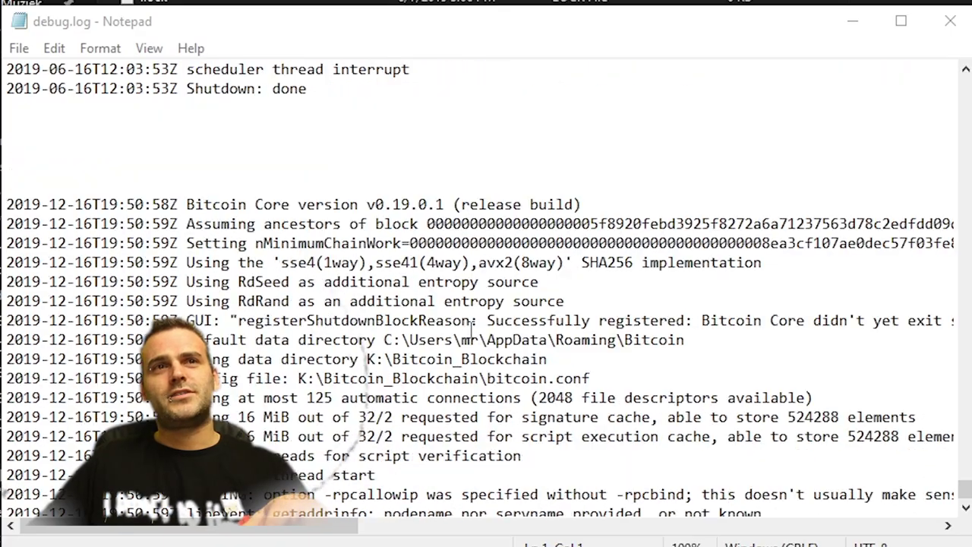
- Find the version line and the 'Using data directory' entry, marking \Bitcoin_Blockchain as the data directory
{"action": "left_click_drag", "start_coordinate": [8, 204], "coordinate": [357, 205]}
{"action": "left_click", "coordinate": [327, 222]}
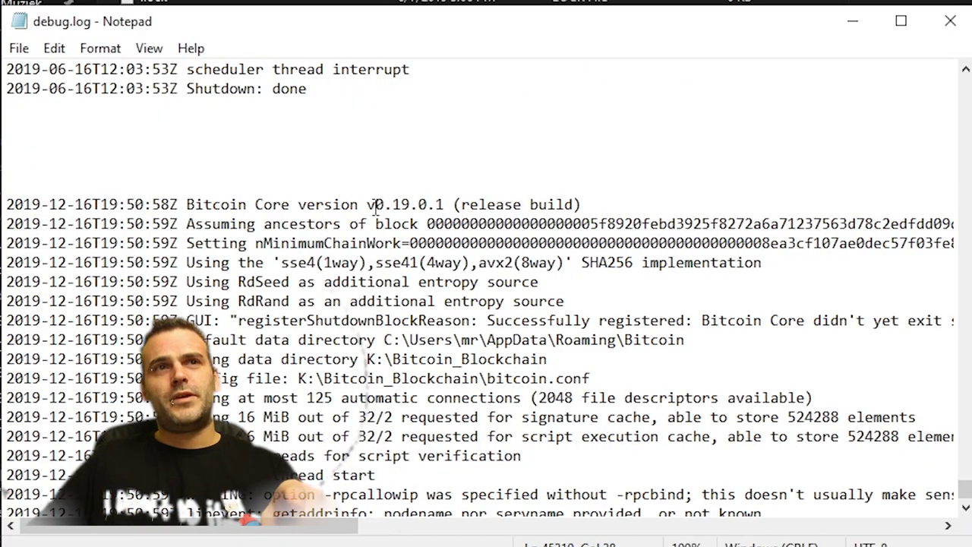
{"action": "scroll", "coordinate": [500, 209], "scroll_direction": "down", "scroll_amount": 2}
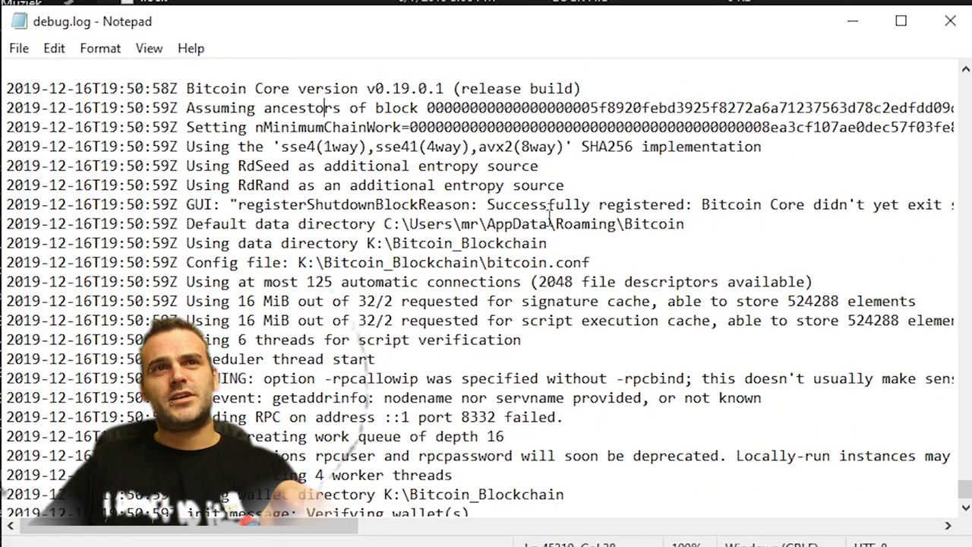
{"action": "mouse_move", "coordinate": [385, 223]}
{"action": "left_mouse_down"}
{"action": "mouse_move", "coordinate": [687, 223]}
{"action": "mouse_move", "coordinate": [375, 223]}
{"action": "left_mouse_up"}
{"action": "left_click_drag", "start_coordinate": [334, 262], "coordinate": [310, 256]}
{"action": "double_click", "coordinate": [318, 243]}
{"action": "double_click", "coordinate": [423, 242]}
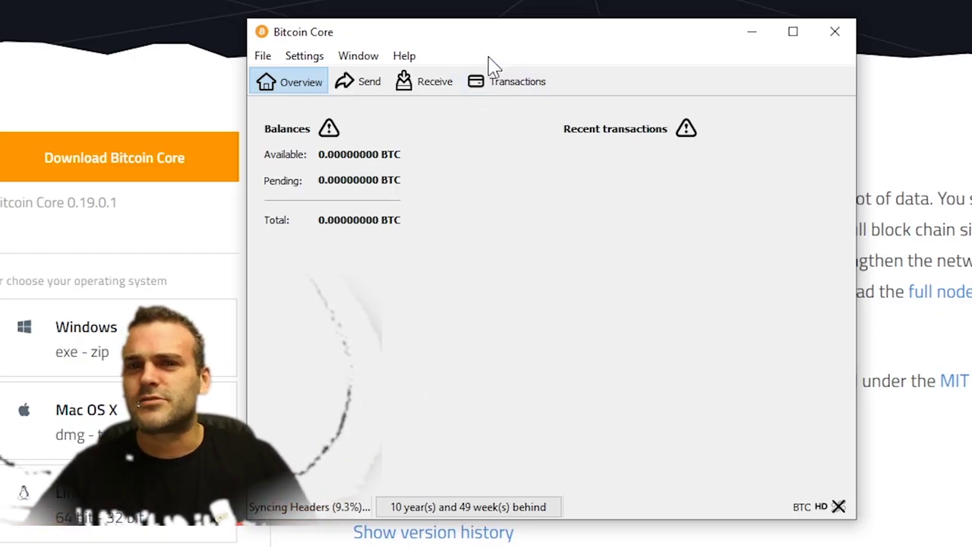
- Show the wallet's transaction list, then return focus to the Command Prompt window
{"action": "left_click", "coordinate": [507, 81]}
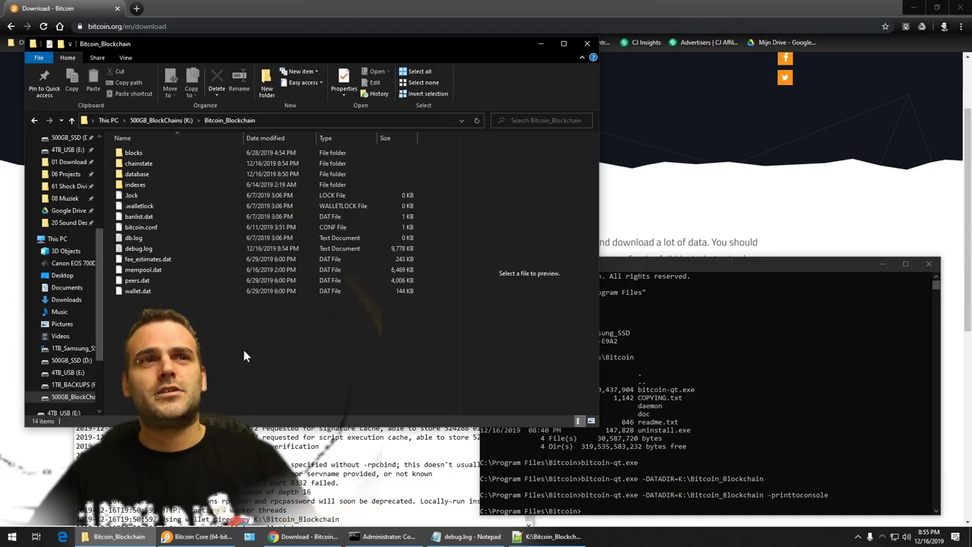
{"action": "left_click", "coordinate": [722, 402]}
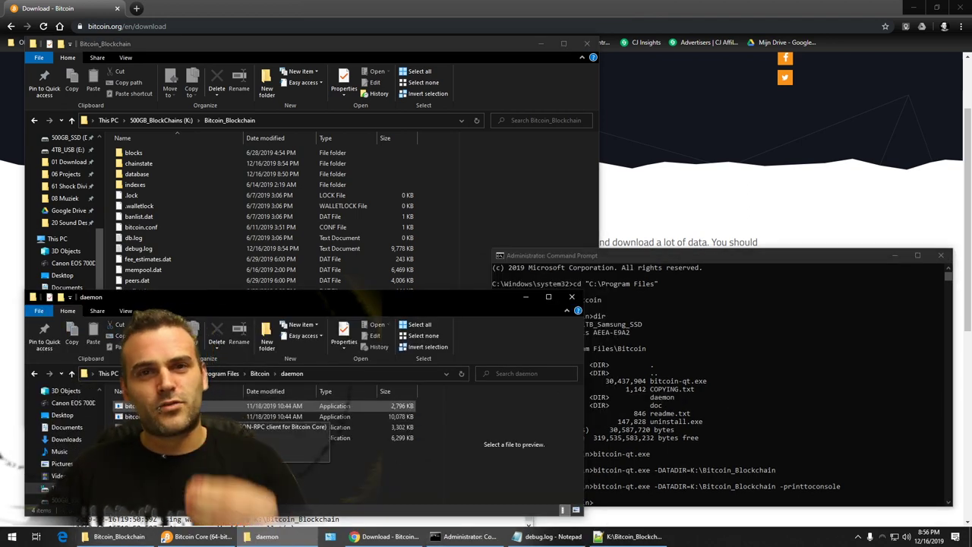
{"action": "left_click", "coordinate": [684, 359]}
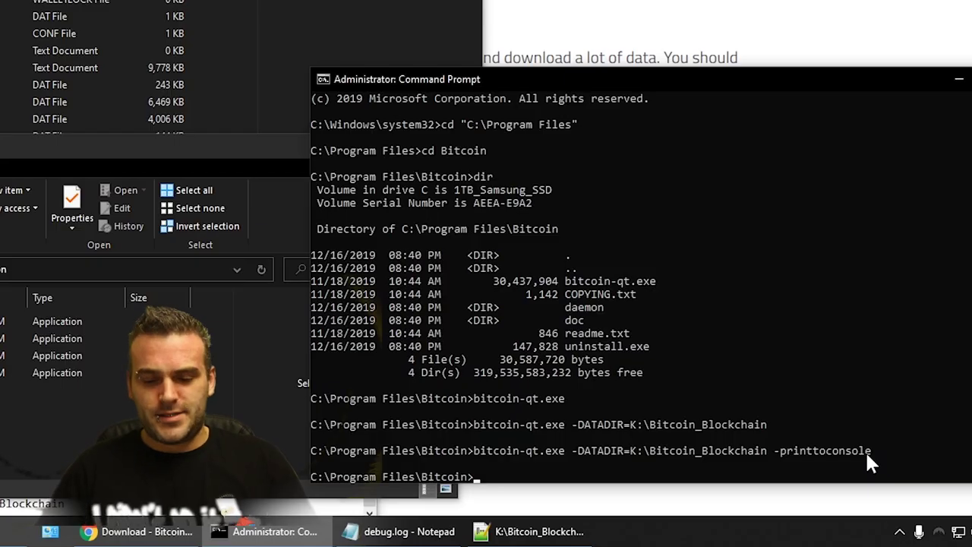
- Change into the daemon folder with cd daemon and list its executables
{"action": "type", "text": "cd"}
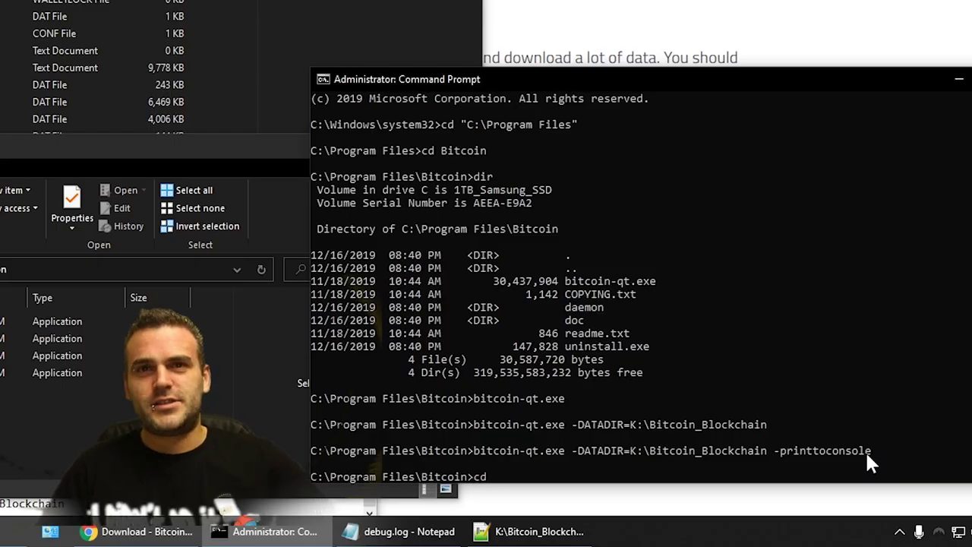
{"action": "type", "text": " d"}
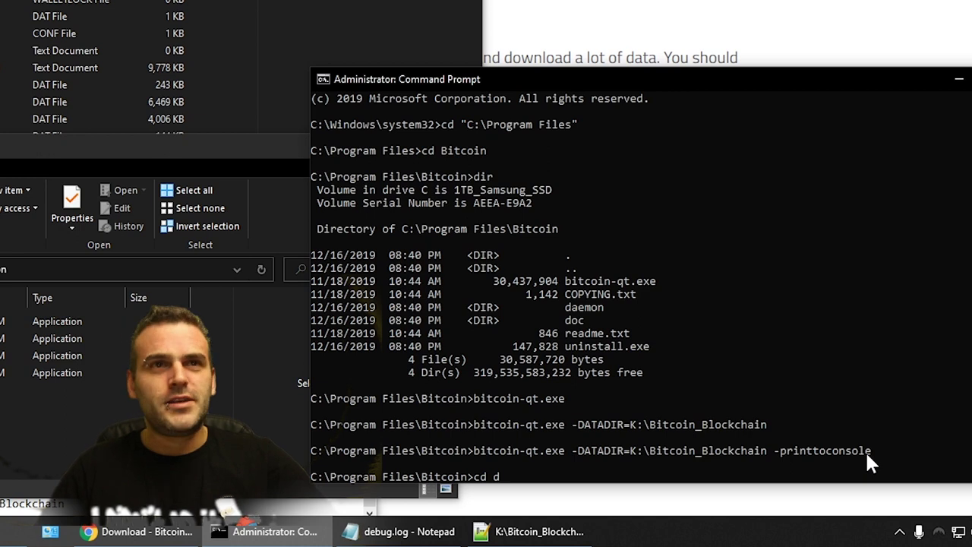
{"action": "type", "text": "aemon"}
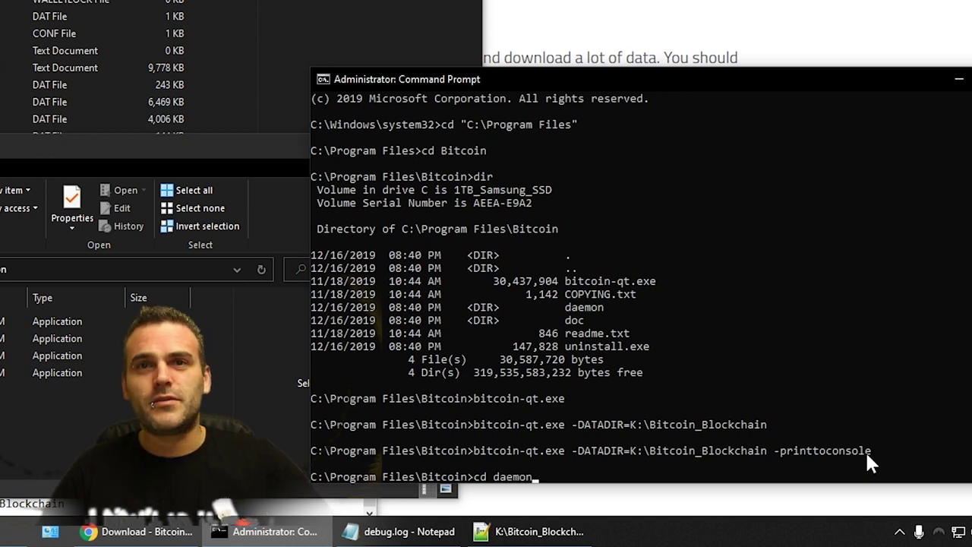
{"action": "key", "text": "Return"}
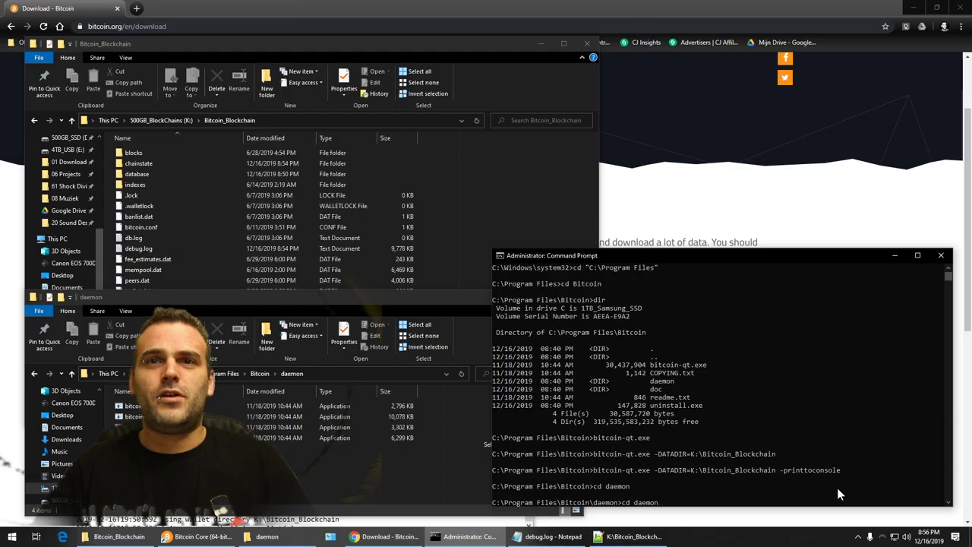
{"action": "key", "text": "Up"}
{"action": "key", "text": "Up"}
{"action": "key", "text": "Up"}
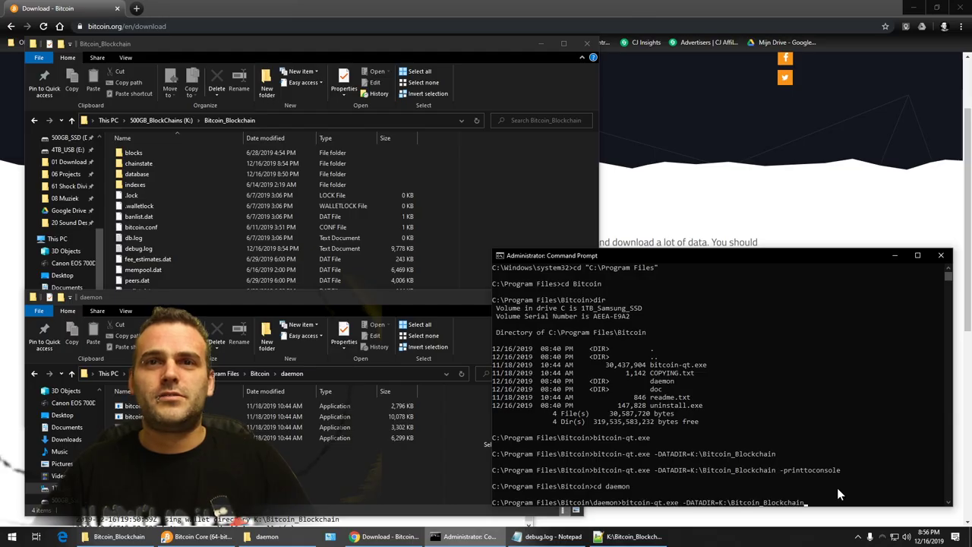
{"action": "key", "text": "Up"}
{"action": "key", "text": "Up"}
{"action": "key", "text": "Up"}
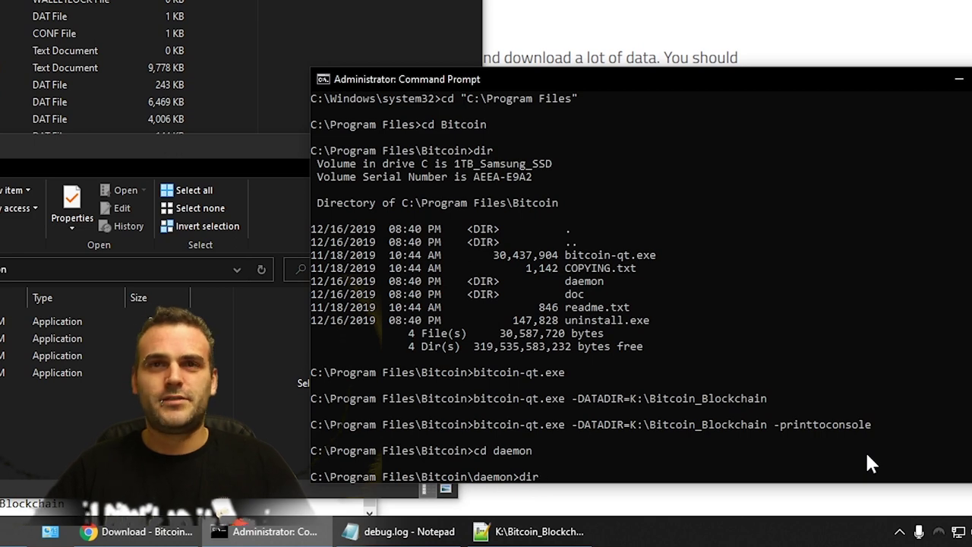
{"action": "key", "text": "Return"}
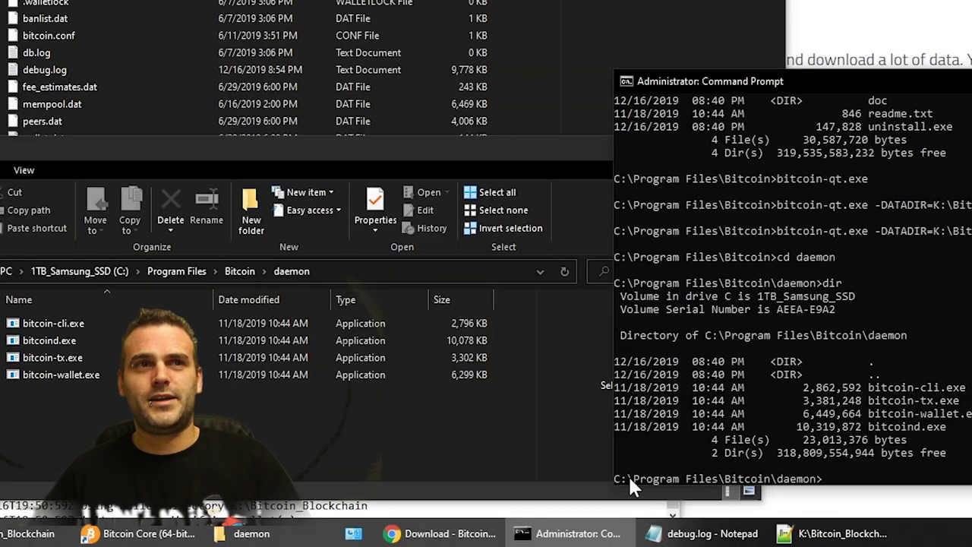
- Turn the recalled command into bitcoind.exe -DATADIR=K:\Bitcoin_Blockchain -printtoconsole
{"action": "type", "text": "cd Bitcoin"}
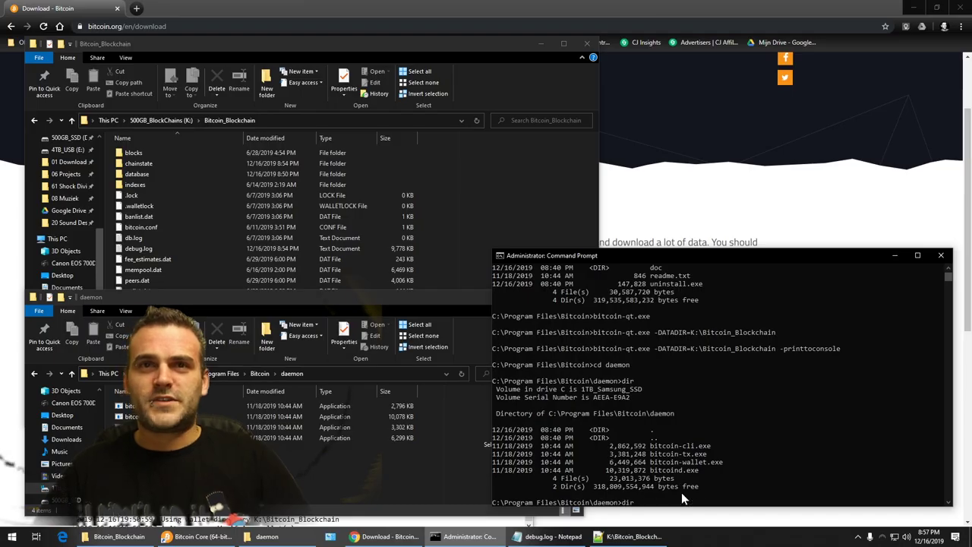
{"action": "key", "text": "Up"}
{"action": "key", "text": "Up"}
{"action": "key", "text": "Up"}
{"action": "key", "text": "Up"}
{"action": "key", "text": "Up"}
{"action": "key", "text": "Up"}
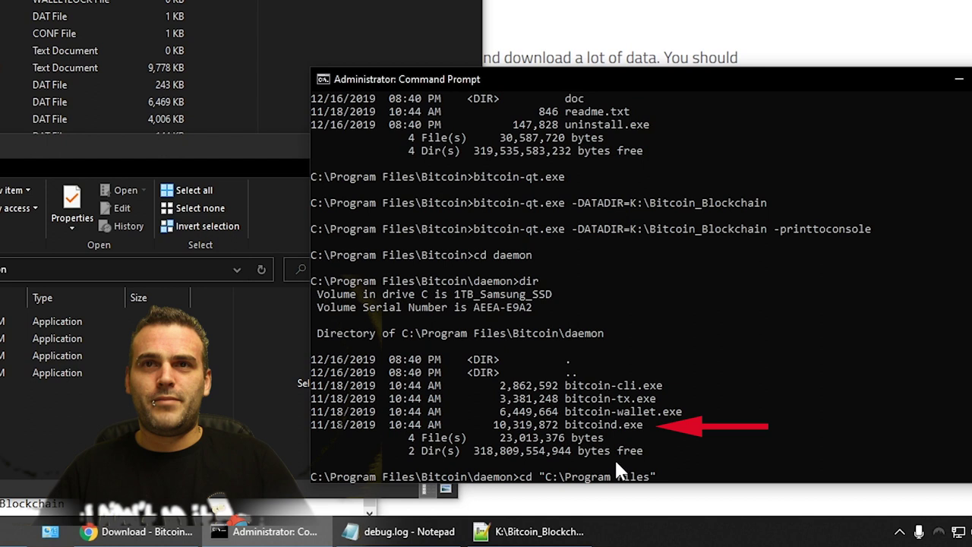
{"action": "key", "text": "Down"}
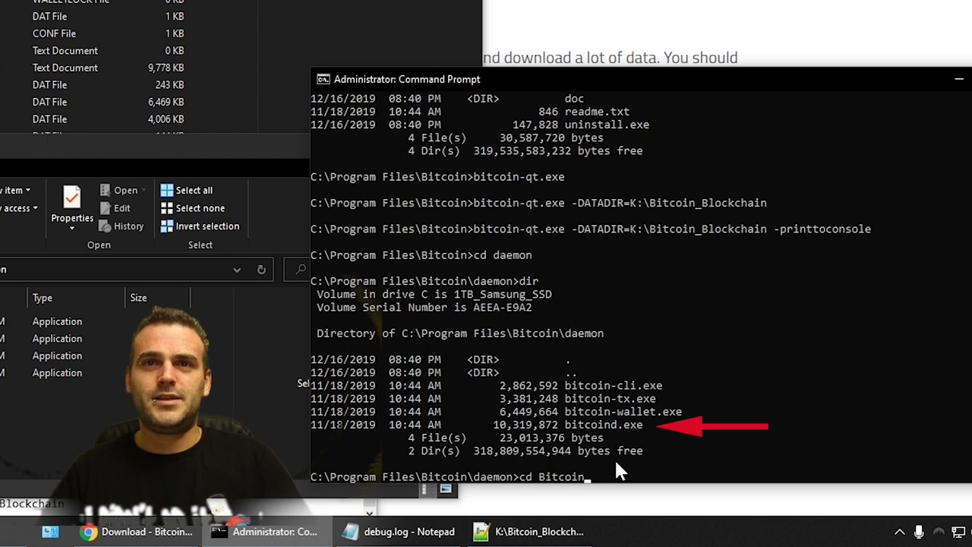
{"action": "key", "text": "Down"}
{"action": "key", "text": "Down"}
{"action": "key", "text": "Down"}
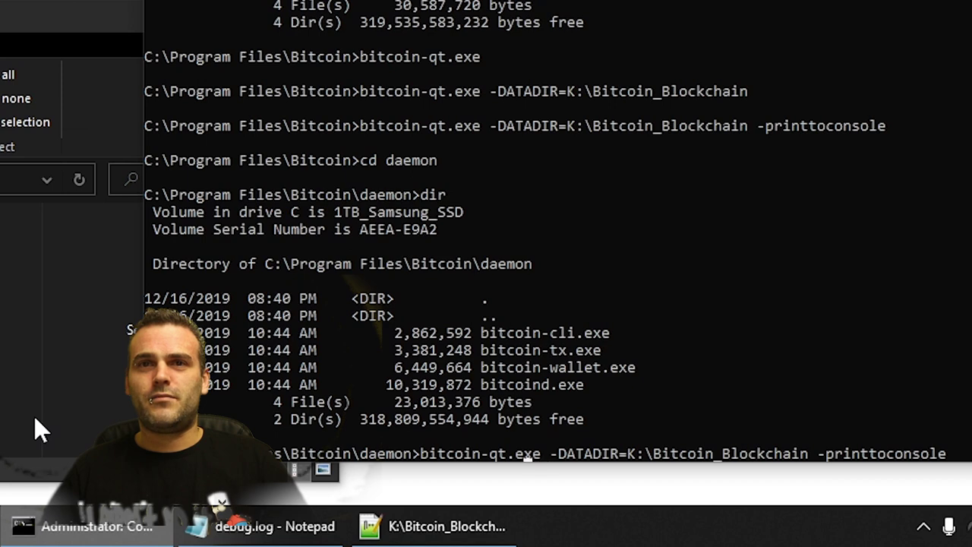
{"action": "key", "text": "BackSpace"}
{"action": "key", "text": "BackSpace"}
{"action": "key", "text": "BackSpace"}
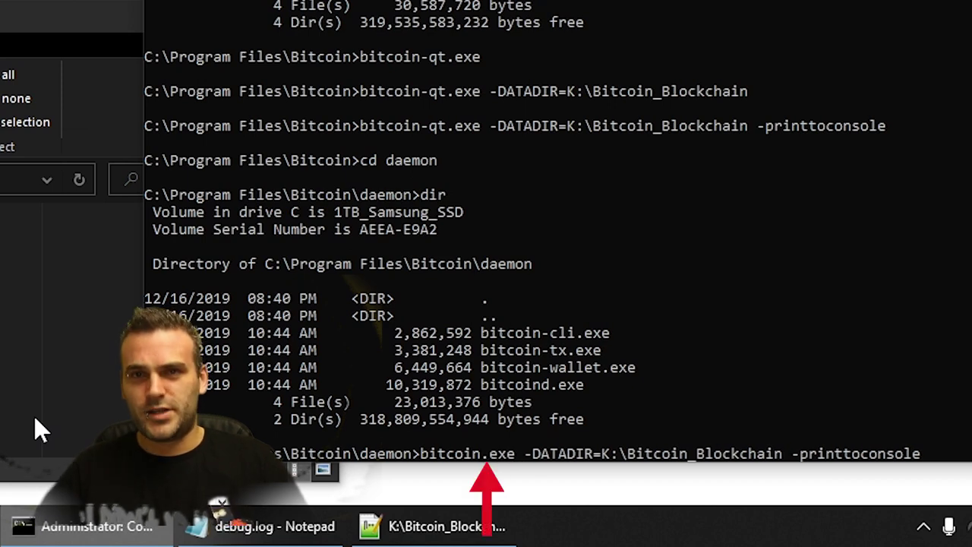
{"action": "type", "text": "d"}
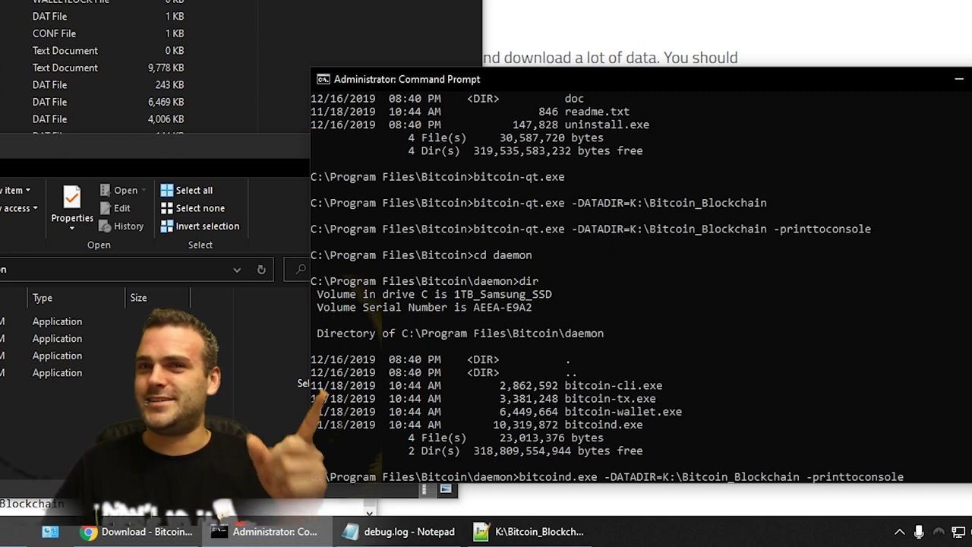
- Run bitcoind on K:\Bitcoin_Blockchain, maximising the console to read the streamed log
{"action": "key", "text": "Return"}
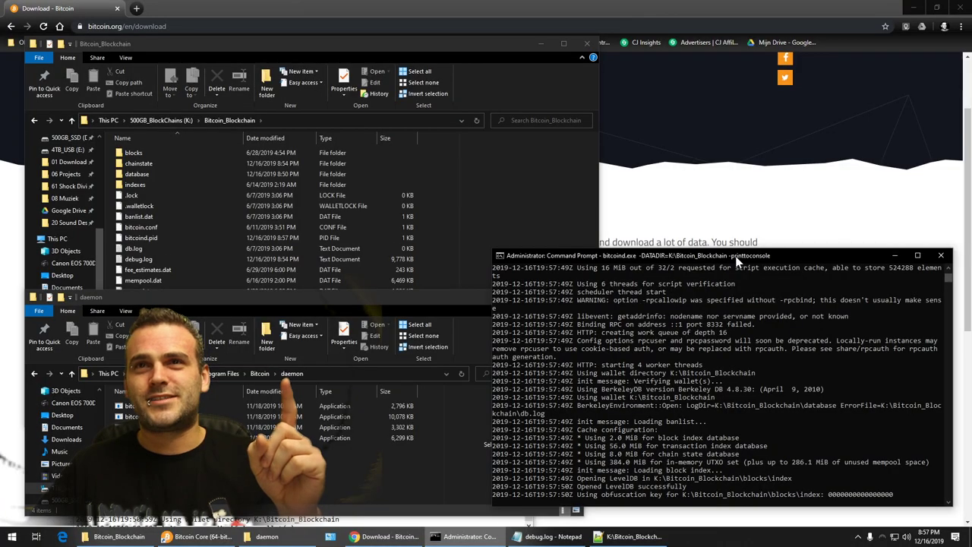
{"action": "left_click_drag", "start_coordinate": [616, 79], "coordinate": [333, 0]}
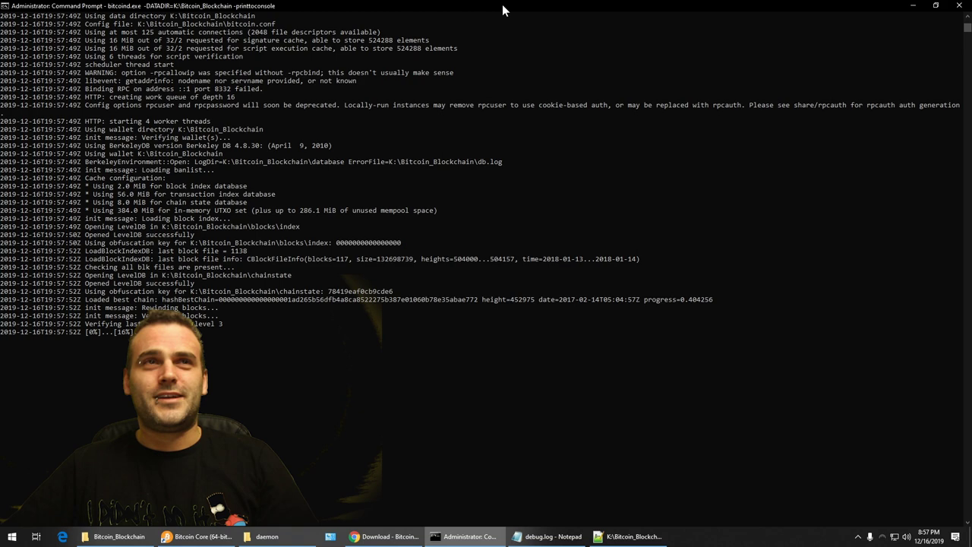
{"action": "left_click_drag", "start_coordinate": [485, 5], "coordinate": [696, 251]}
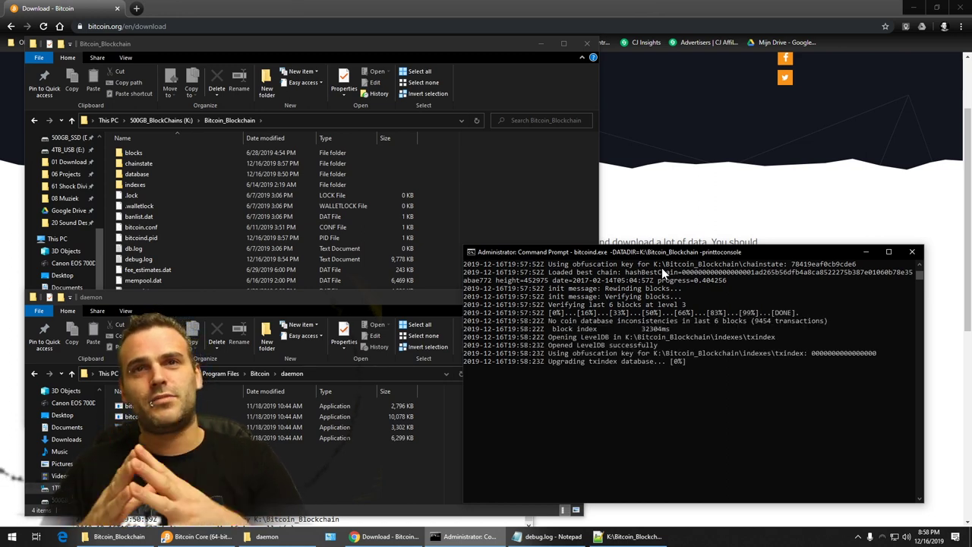
- Pause and resume the console output, then stop bitcoind with Ctrl+C
{"action": "left_click", "coordinate": [671, 369]}
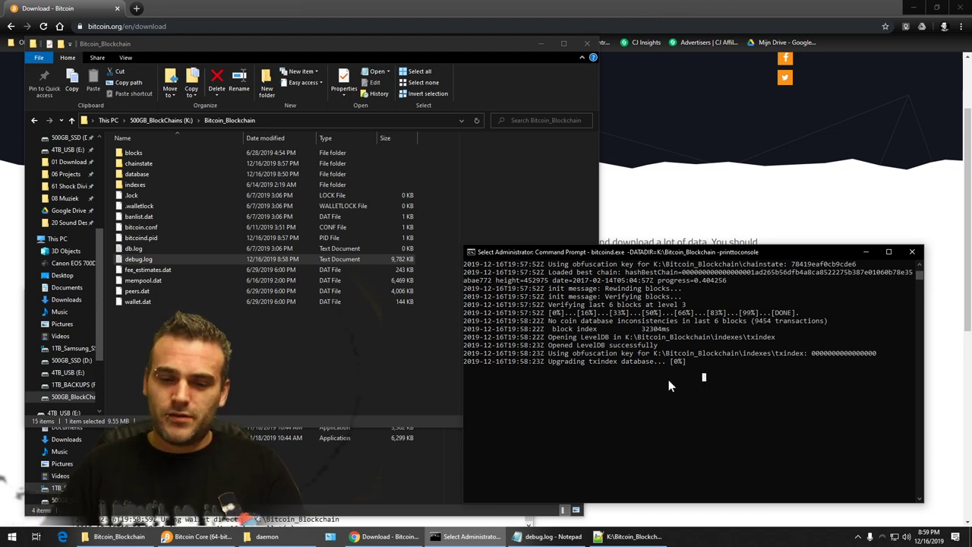
{"action": "key", "text": "Escape"}
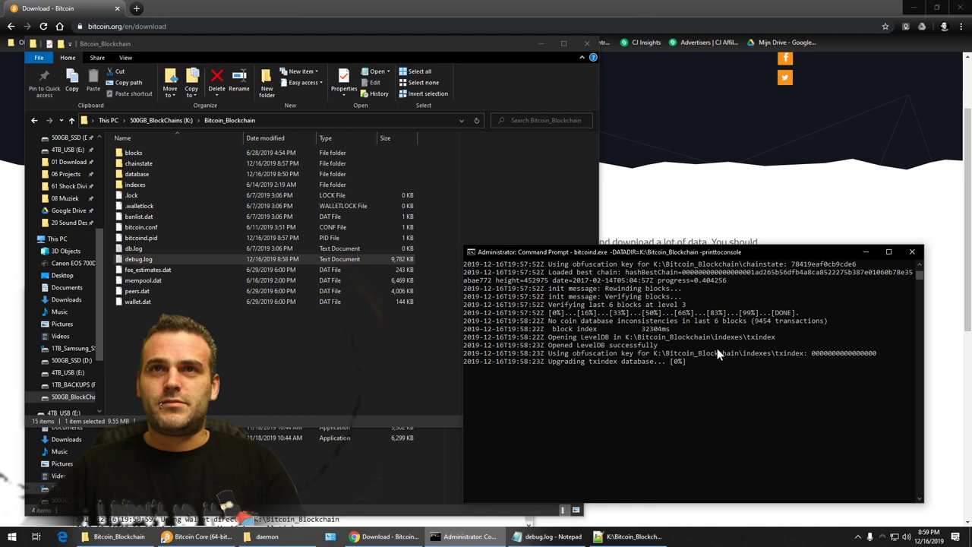
{"action": "key", "text": "ctrl+c"}
{"action": "scroll", "coordinate": [739, 368], "scroll_direction": "down", "scroll_amount": 1}
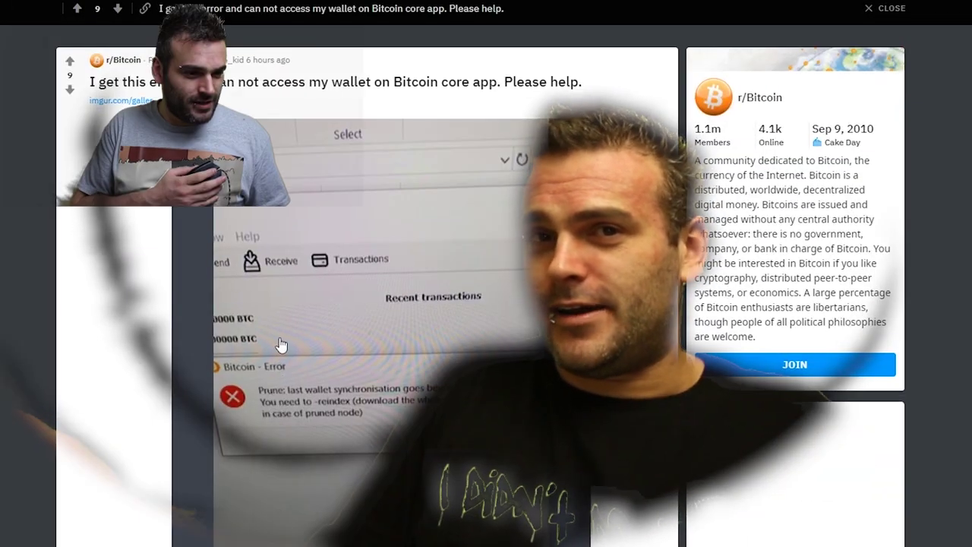
{"action": "scroll", "coordinate": [284, 343], "scroll_direction": "down", "scroll_amount": 1}
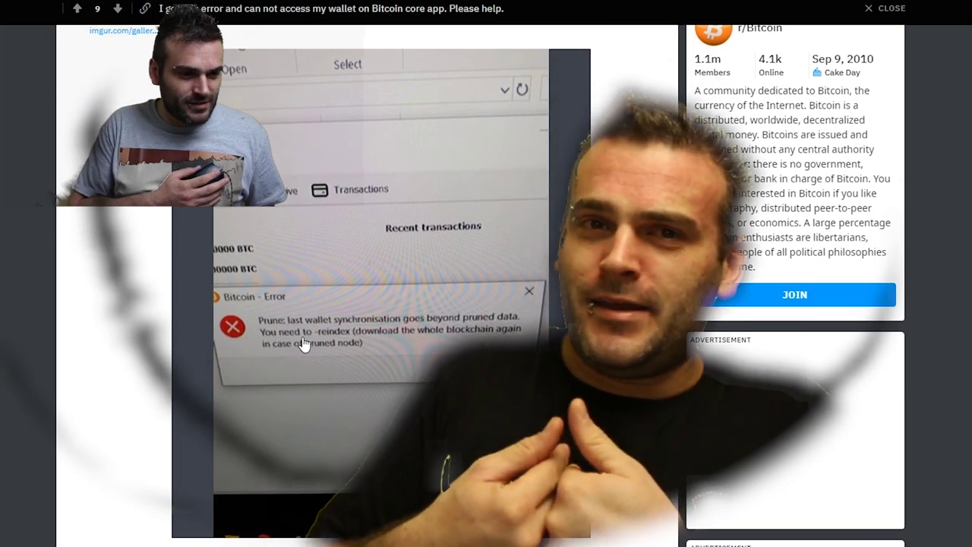